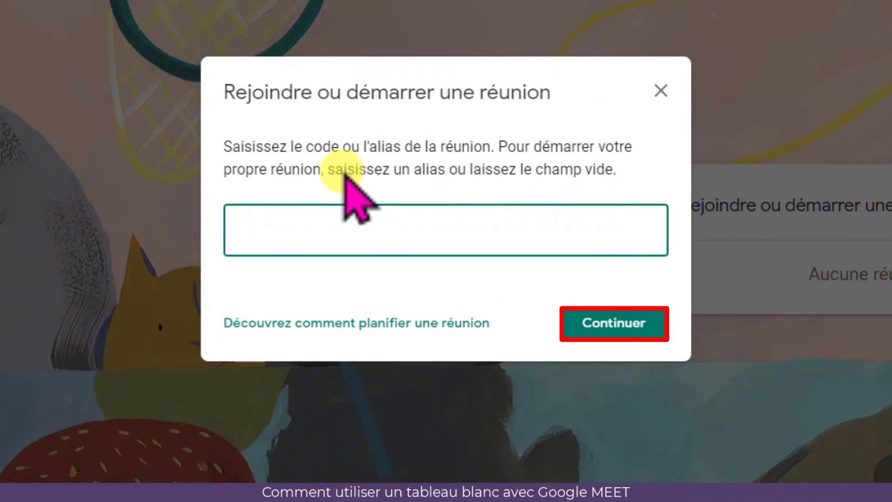
Join a new meeting started without a code or alias and e-mail an invitation to the third suggested contact
{"action": "left_click", "coordinate": [620, 325]}
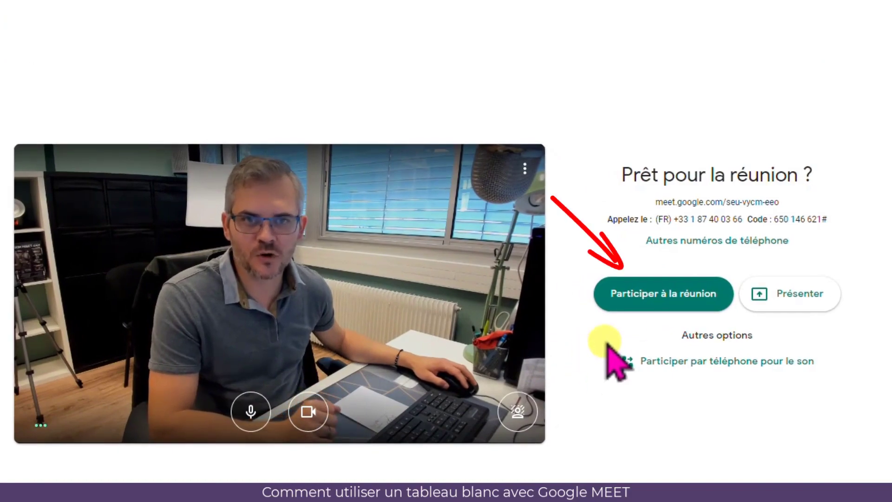
{"action": "left_click", "coordinate": [664, 301]}
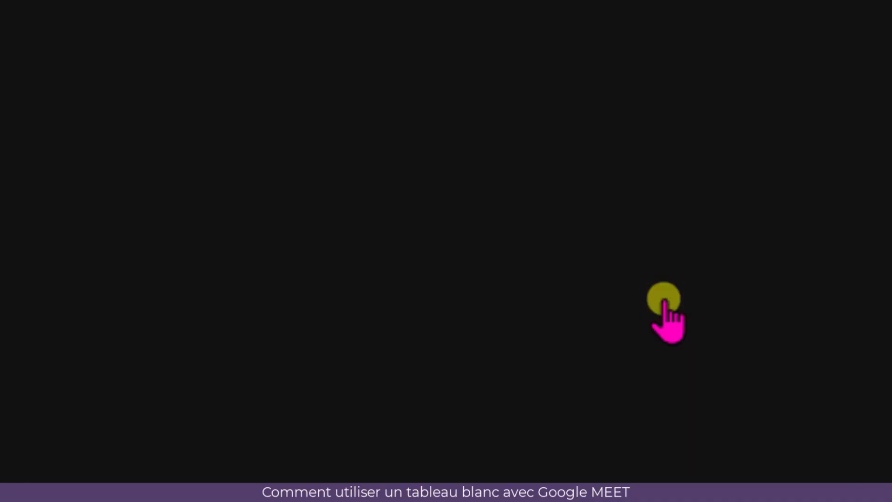
{"action": "left_click", "coordinate": [300, 374]}
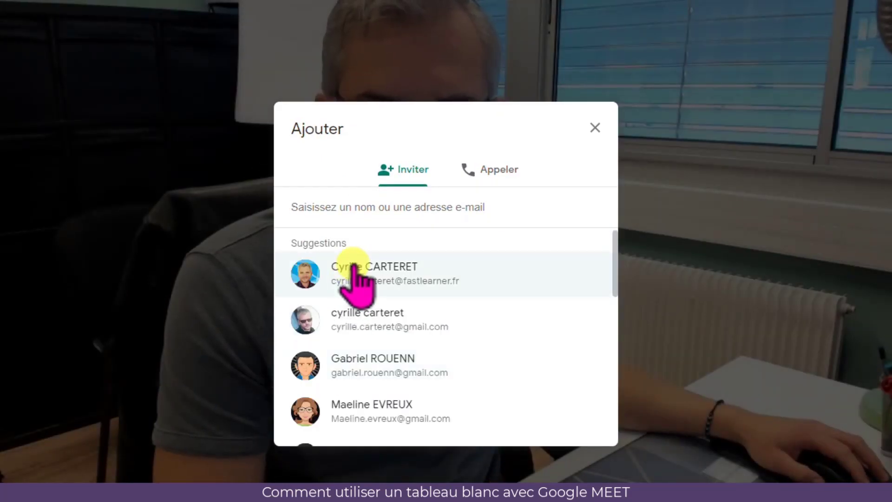
{"action": "left_click", "coordinate": [374, 366]}
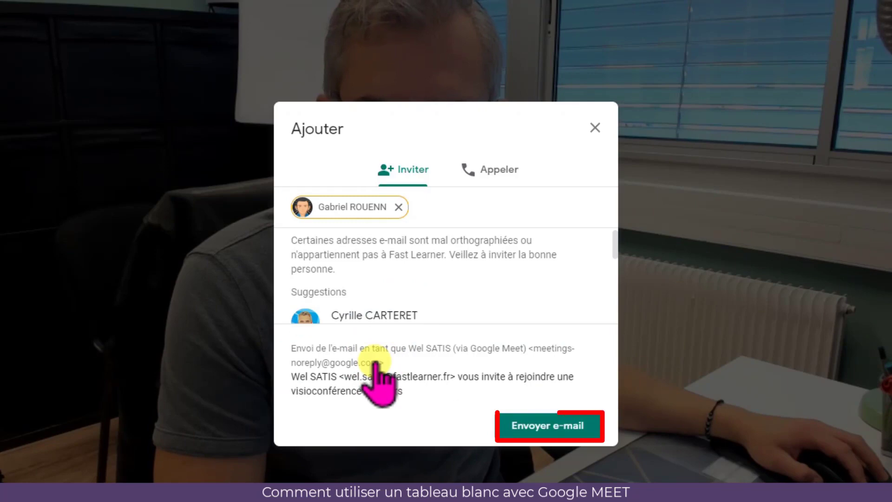
{"action": "left_click", "coordinate": [556, 425]}
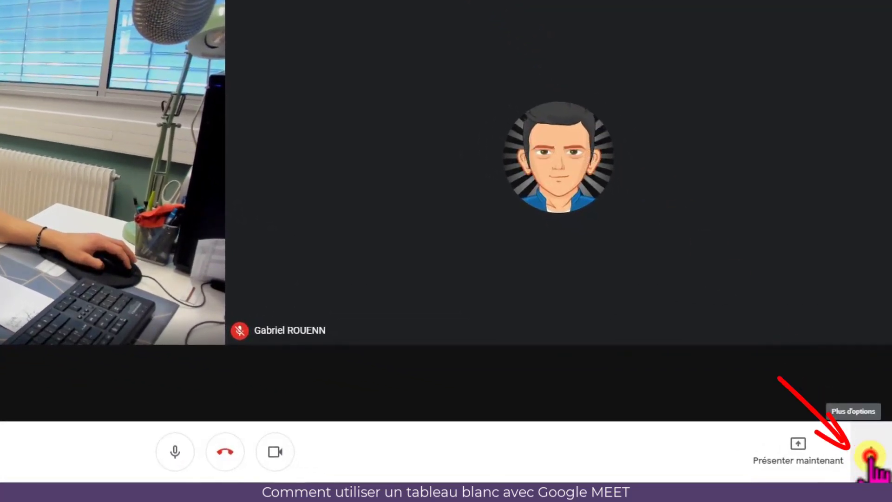
Open a new whiteboard (Tableau blanc) for the meeting rather than selecting one from Drive
{"action": "left_click", "coordinate": [870, 457]}
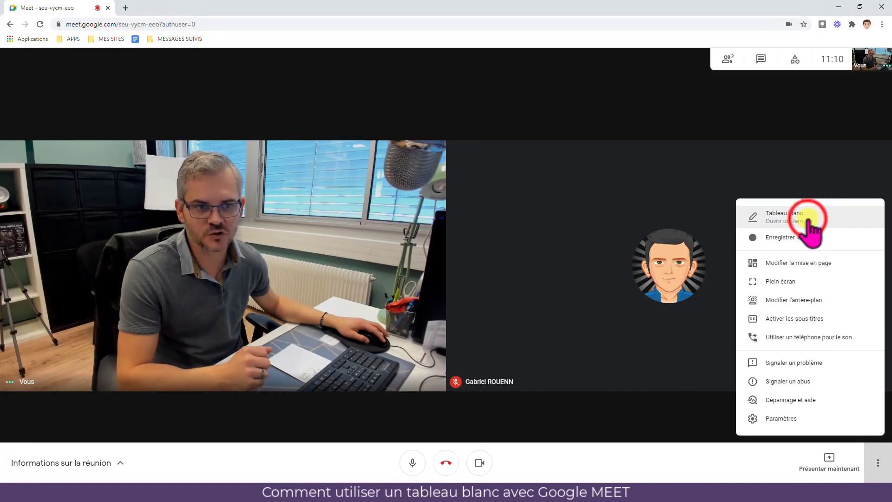
{"action": "left_click", "coordinate": [807, 217]}
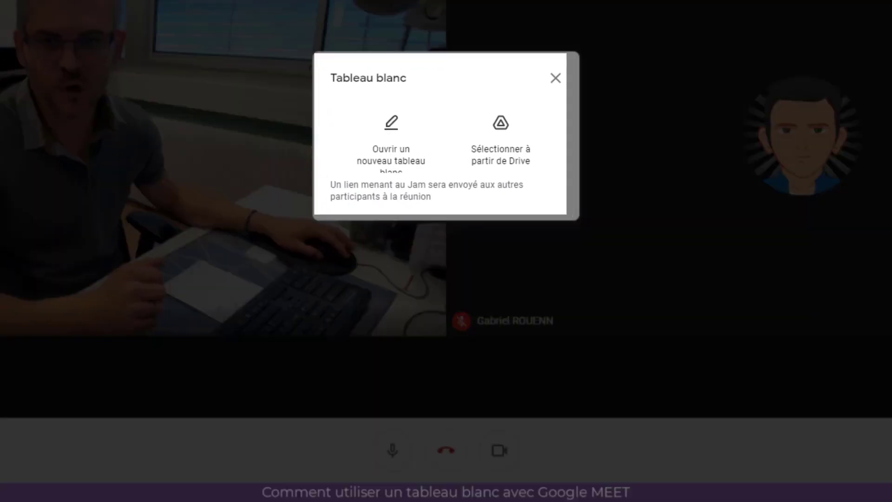
{"action": "left_click", "coordinate": [407, 141]}
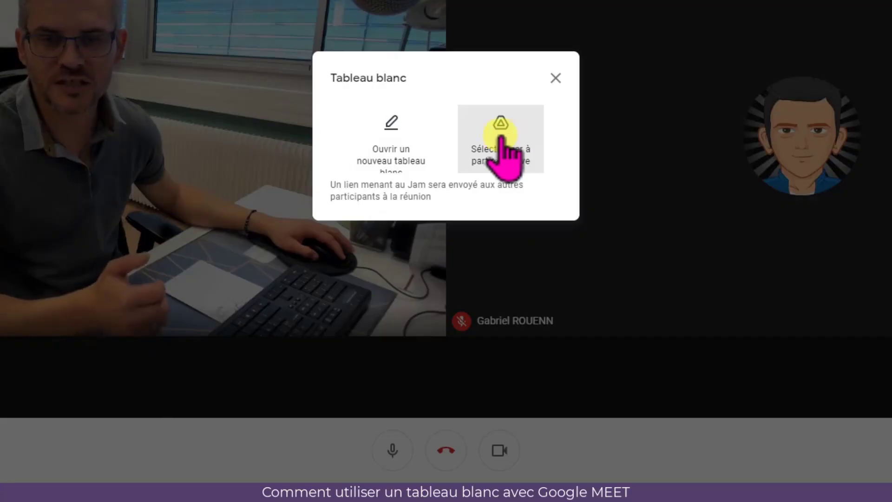
{"action": "left_click", "coordinate": [393, 139]}
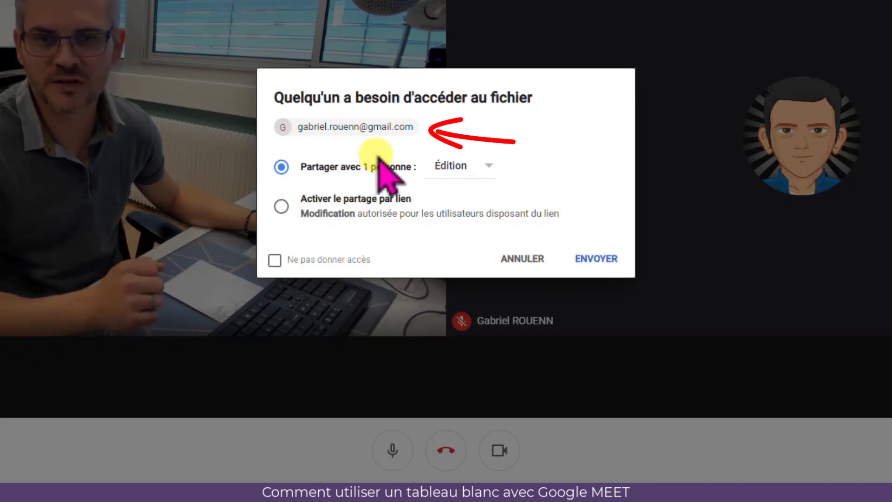
Share the whiteboard with the invited participant with Afficher access, accepting sharing outside the organisation
{"action": "left_click", "coordinate": [489, 166]}
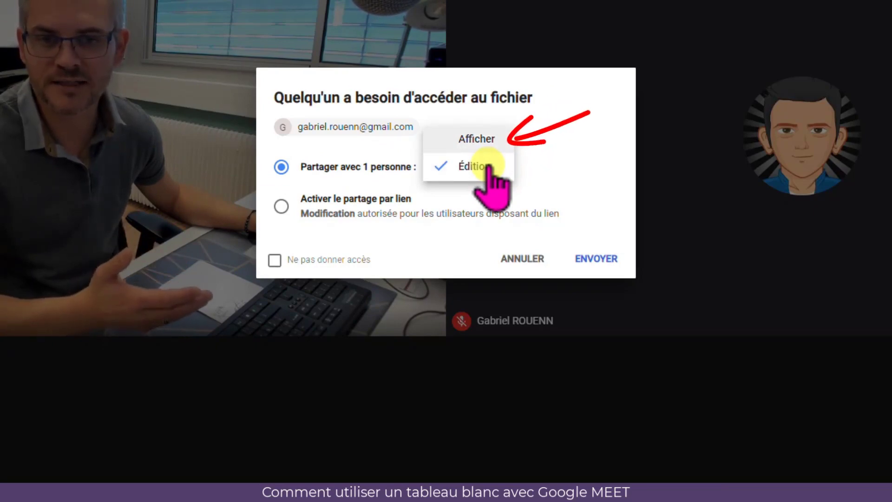
{"action": "left_click", "coordinate": [486, 139]}
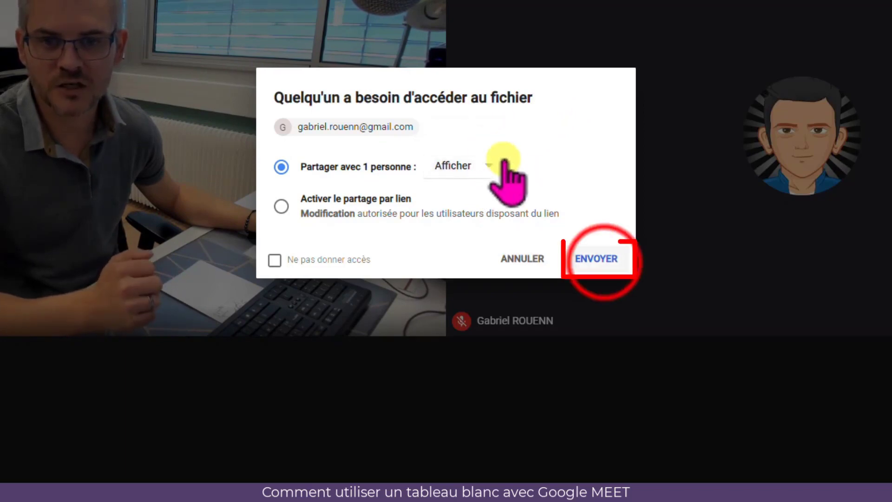
{"action": "left_click", "coordinate": [604, 260]}
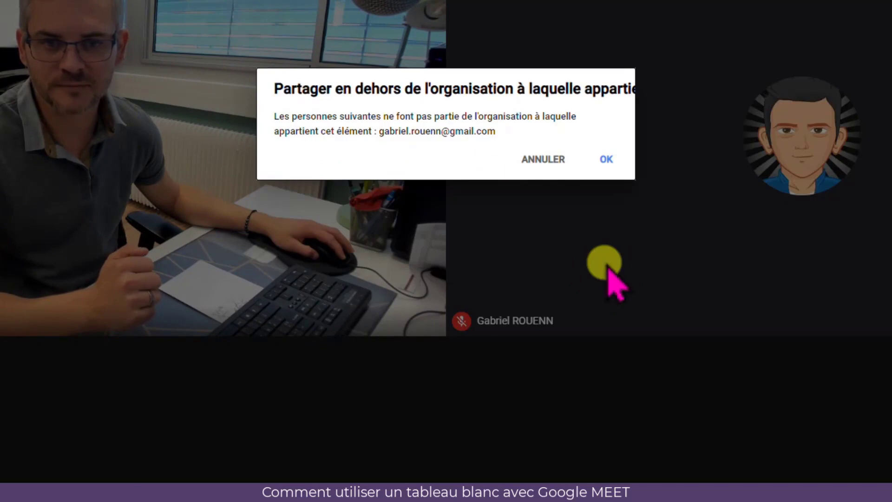
{"action": "left_click", "coordinate": [606, 159]}
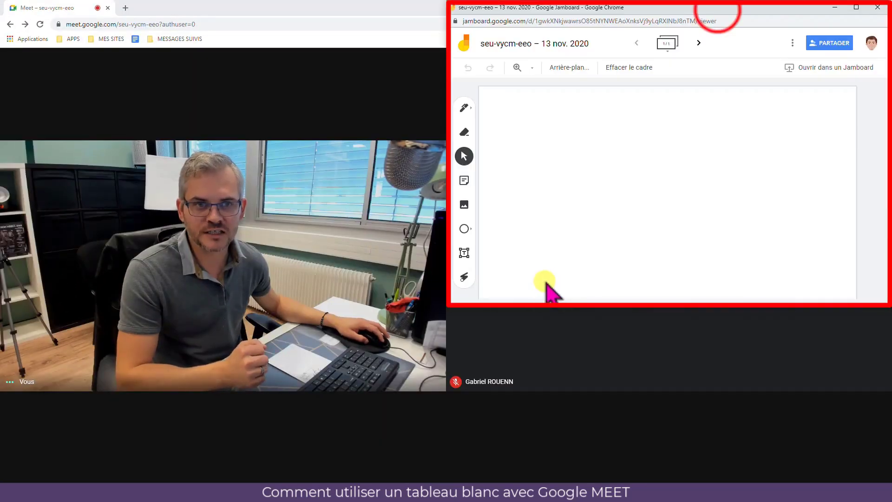
Move the whiteboard window away from the meeting controls and open the meeting chat containing the shared Jam link
{"action": "left_click_drag", "start_coordinate": [719, 9], "coordinate": [412, 122]}
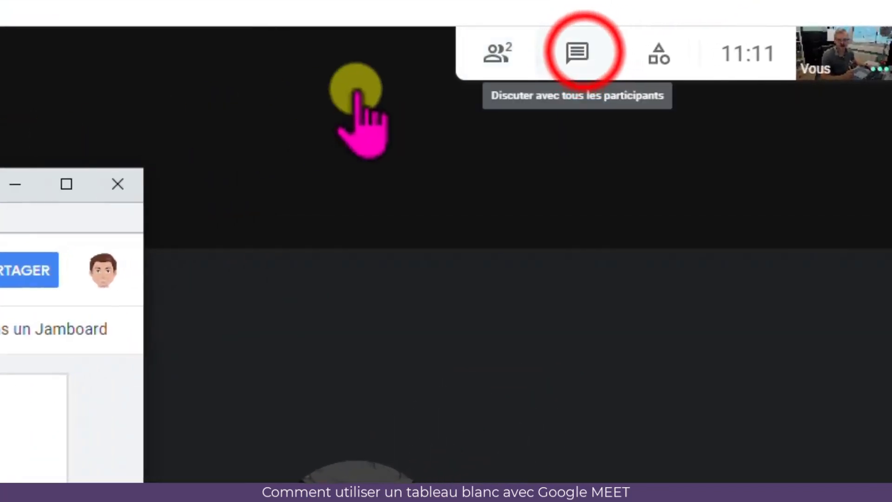
{"action": "left_click", "coordinate": [763, 58]}
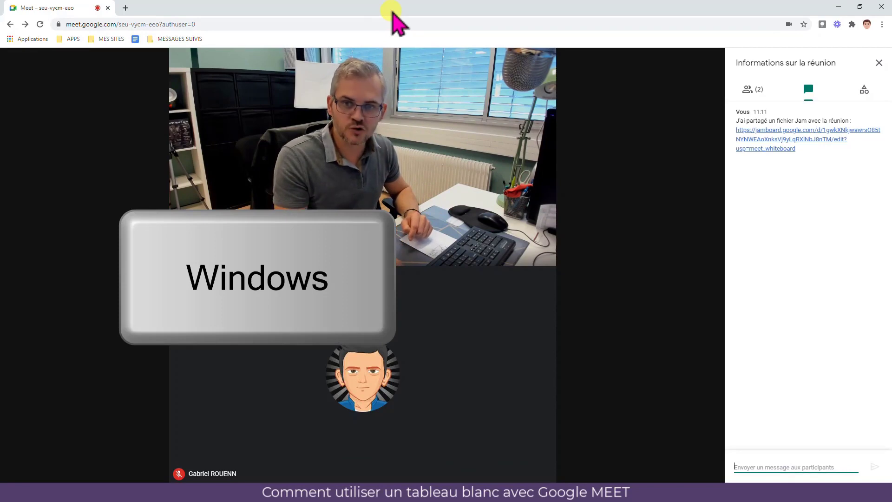
Tile the meeting on the right half of the desktop and the whiteboard on the left, and close the meeting chat
{"action": "key", "text": "super+Right"}
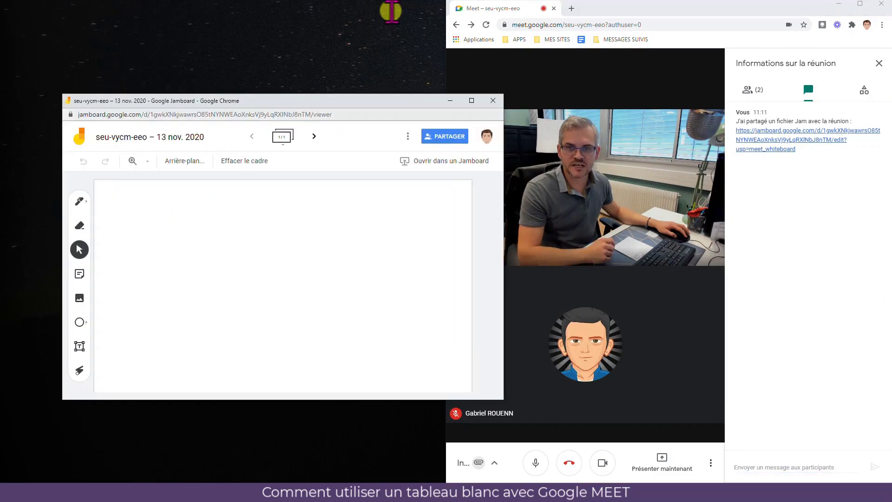
{"action": "left_click", "coordinate": [277, 101]}
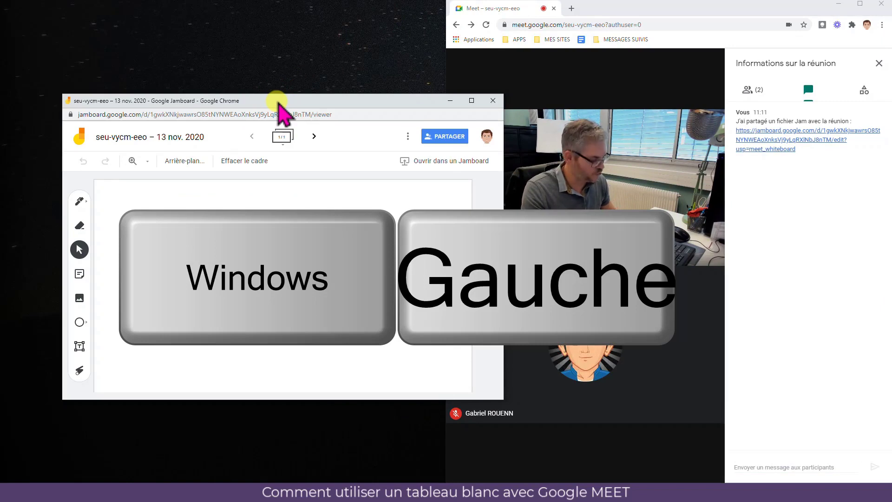
{"action": "key", "text": "super+Left"}
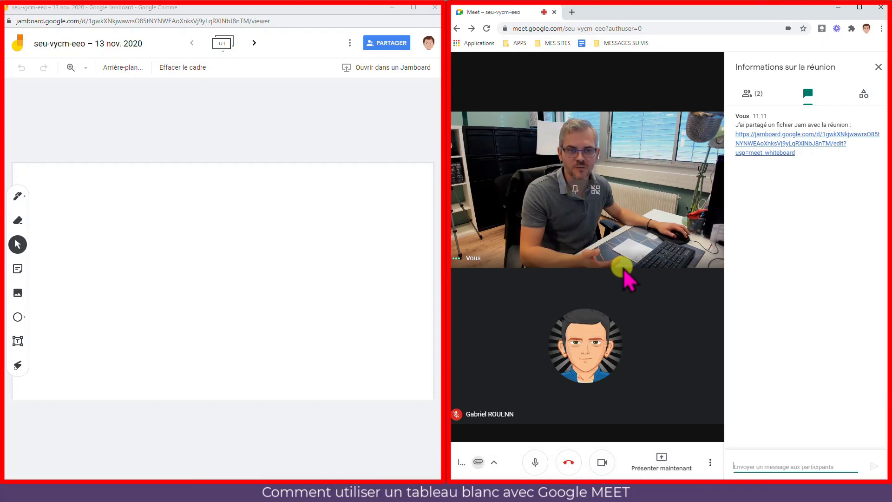
{"action": "left_click", "coordinate": [878, 67]}
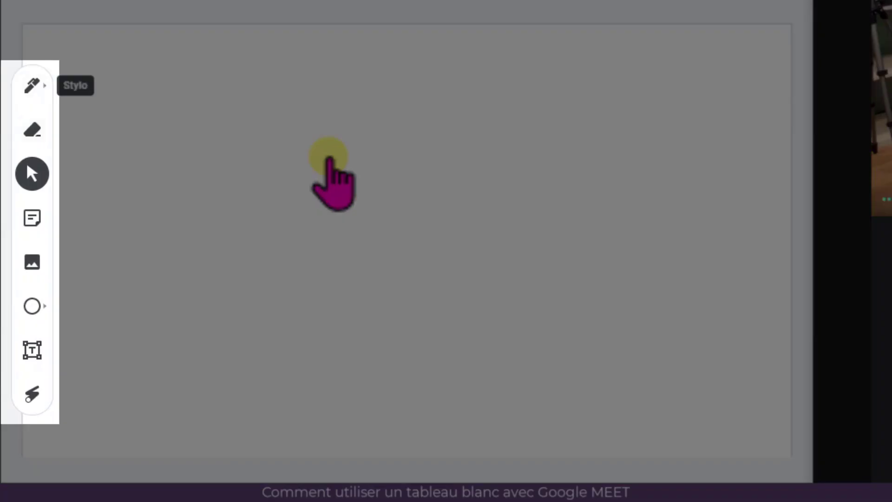
Draw a looping black pen stroke in the board's upper-left area and a blue marker scribble to its right
{"action": "left_click", "coordinate": [39, 85]}
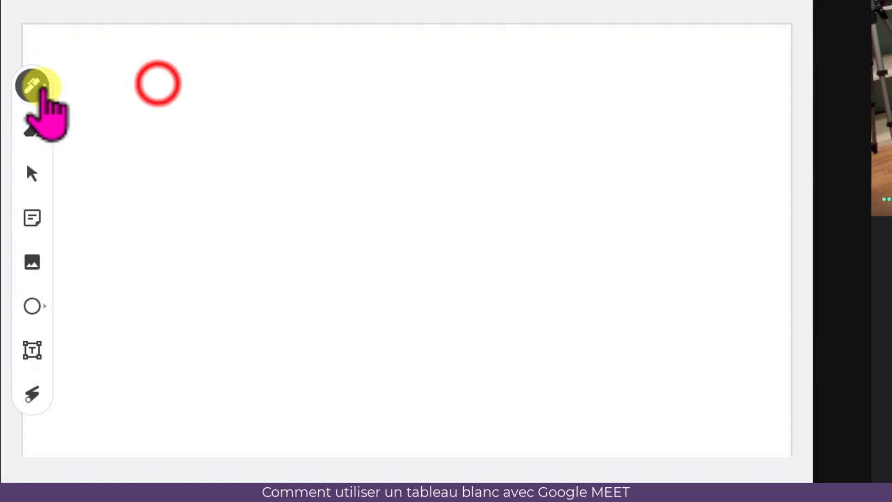
{"action": "mouse_move", "coordinate": [157, 83]}
{"action": "left_mouse_down"}
{"action": "mouse_move", "coordinate": [228, 102]}
{"action": "mouse_move", "coordinate": [269, 145]}
{"action": "mouse_move", "coordinate": [382, 151]}
{"action": "left_mouse_up"}
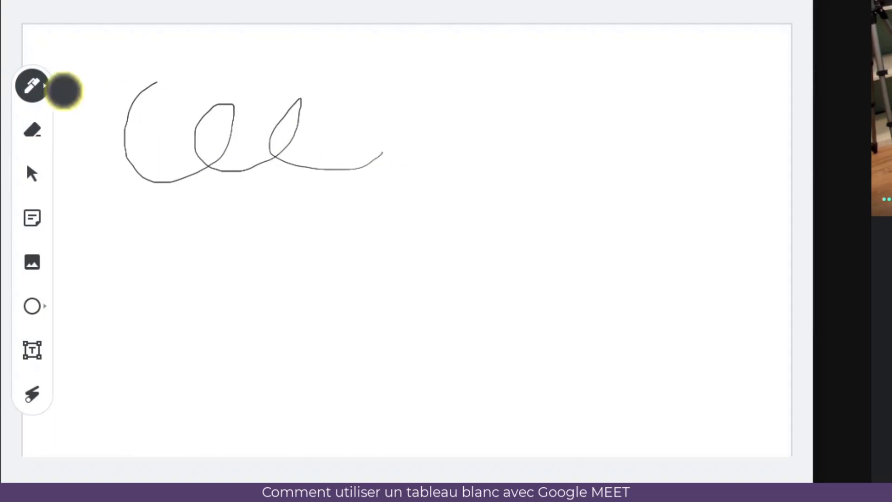
{"action": "left_click", "coordinate": [42, 88]}
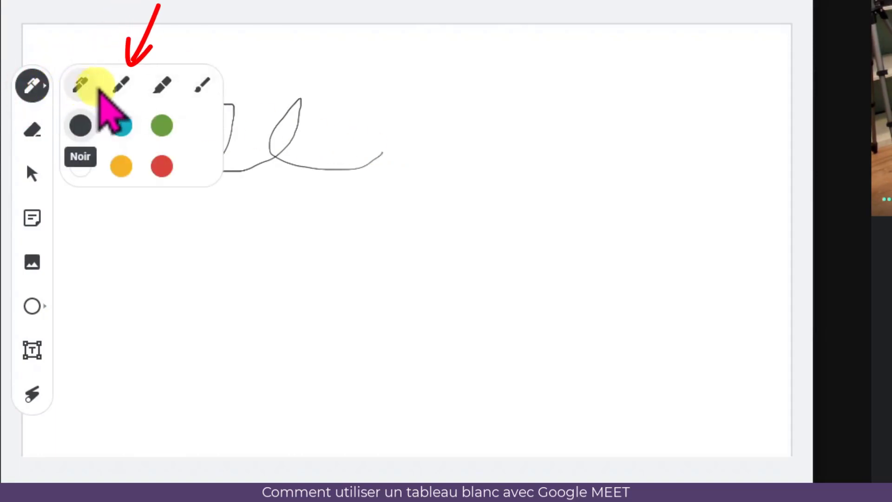
{"action": "left_click", "coordinate": [120, 85]}
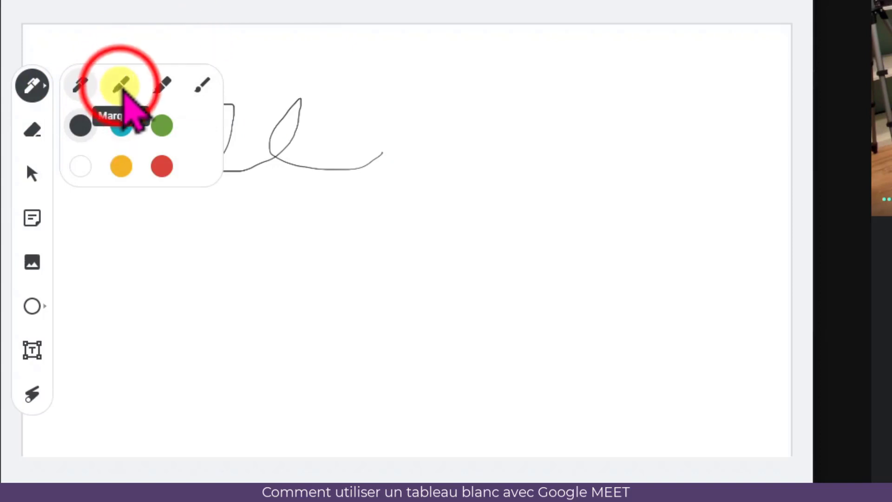
{"action": "left_click", "coordinate": [121, 123]}
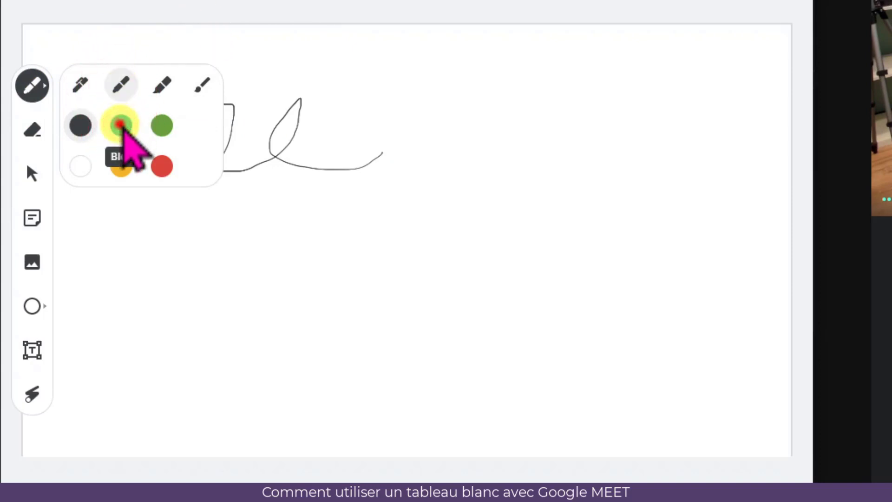
{"action": "left_click", "coordinate": [379, 99]}
{"action": "mouse_move", "coordinate": [440, 102]}
{"action": "left_mouse_down"}
{"action": "mouse_move", "coordinate": [466, 143]}
{"action": "mouse_move", "coordinate": [498, 125]}
{"action": "mouse_move", "coordinate": [537, 139]}
{"action": "mouse_move", "coordinate": [578, 136]}
{"action": "left_mouse_up"}
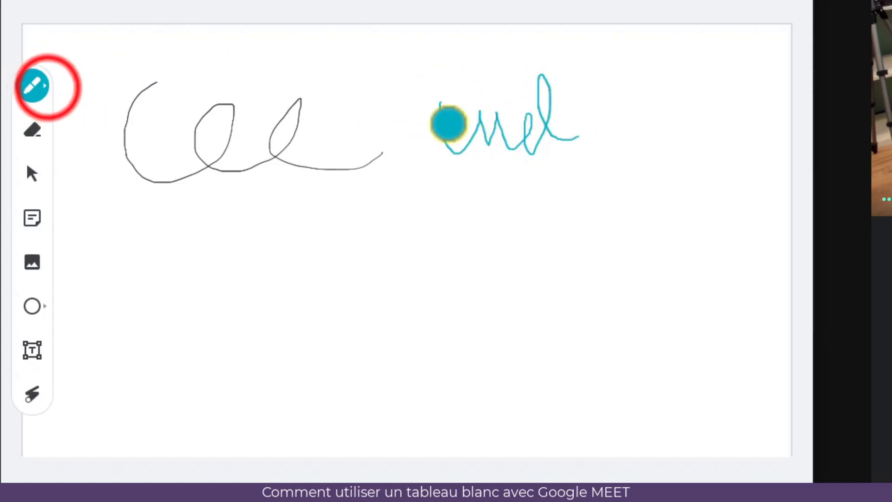
Highlight diagonally across the right-hand black loops using the highlighter in yellow-orange
{"action": "left_click", "coordinate": [43, 85]}
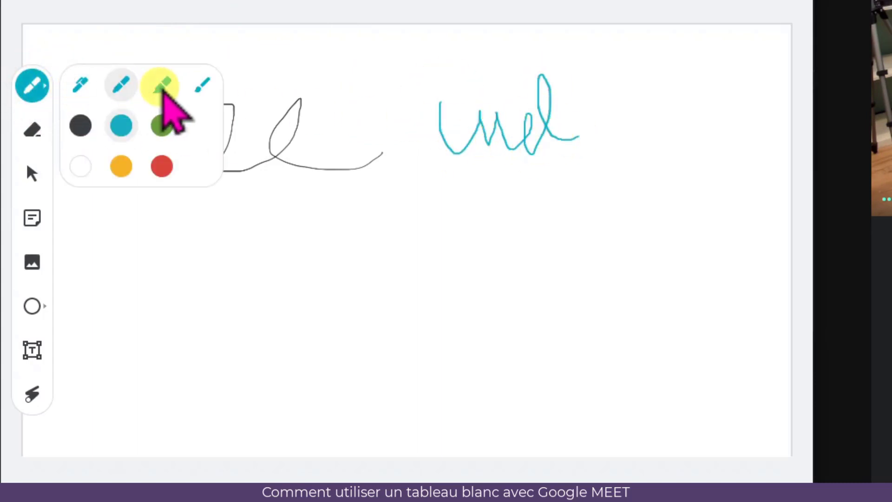
{"action": "left_click", "coordinate": [163, 89]}
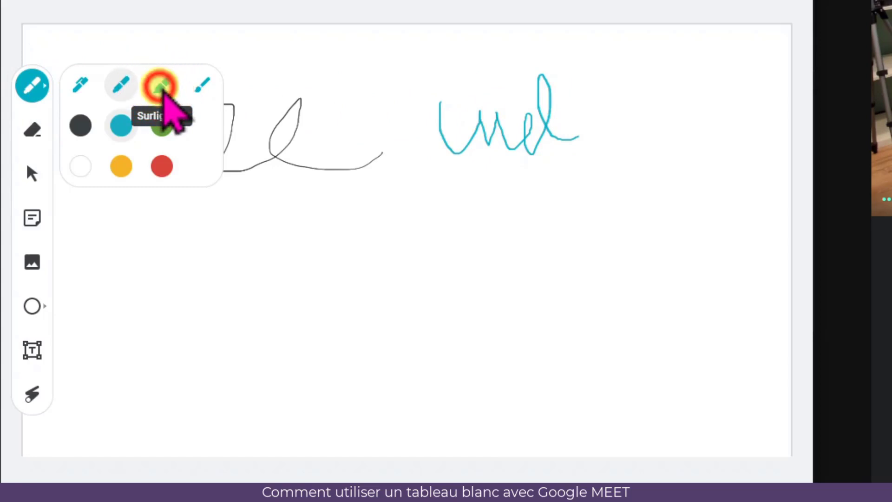
{"action": "left_click", "coordinate": [120, 167]}
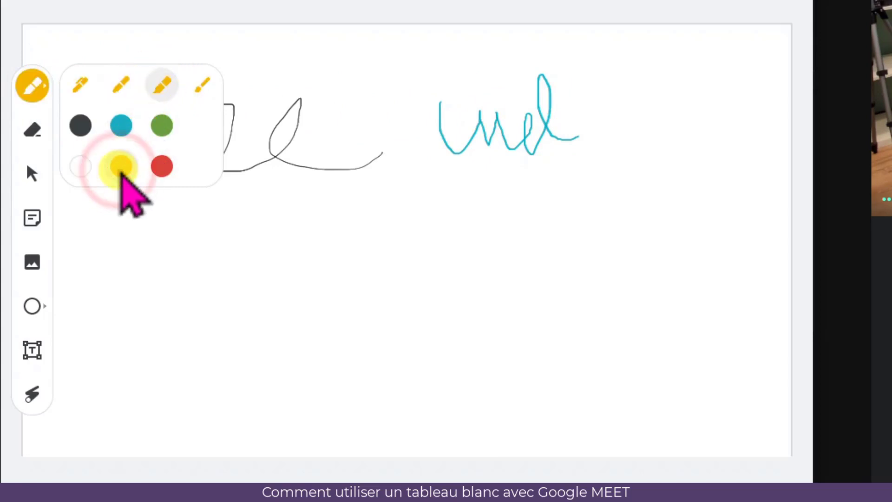
{"action": "mouse_move", "coordinate": [254, 90]}
{"action": "left_mouse_down"}
{"action": "mouse_move", "coordinate": [353, 169]}
{"action": "mouse_move", "coordinate": [229, 105]}
{"action": "mouse_move", "coordinate": [305, 135]}
{"action": "mouse_move", "coordinate": [321, 155]}
{"action": "mouse_move", "coordinate": [300, 125]}
{"action": "mouse_move", "coordinate": [307, 131]}
{"action": "left_mouse_up"}
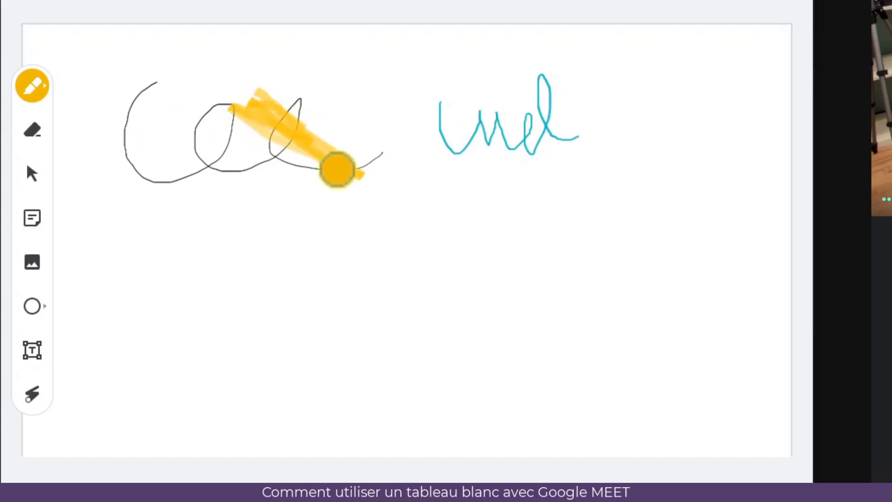
Paint a red zigzag brush stroke from below the black loops up past the blue scribble
{"action": "left_click", "coordinate": [32, 85]}
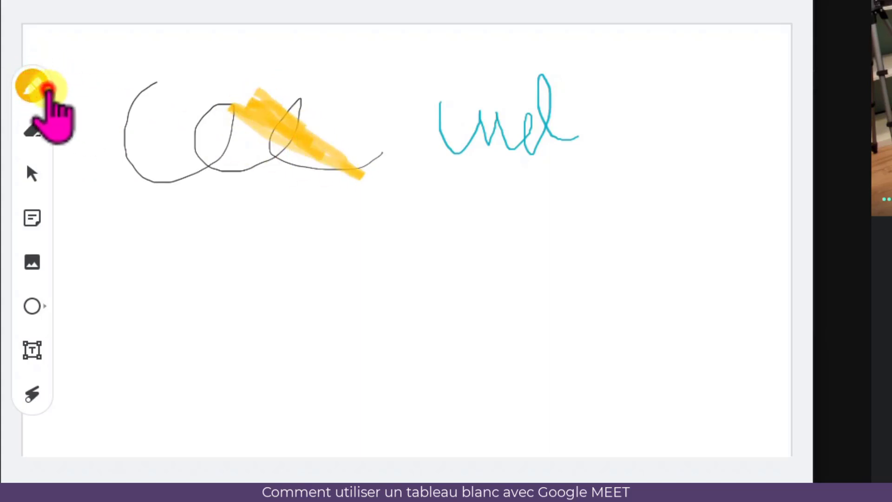
{"action": "left_click", "coordinate": [201, 86]}
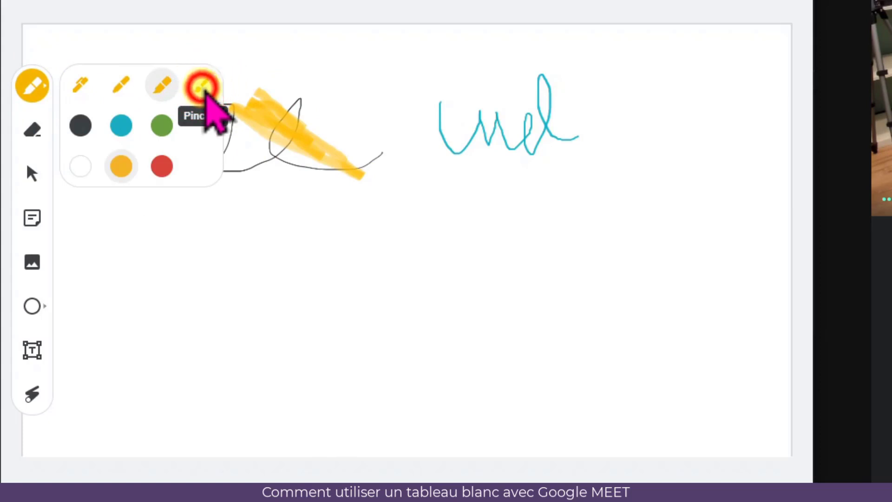
{"action": "left_click", "coordinate": [162, 167]}
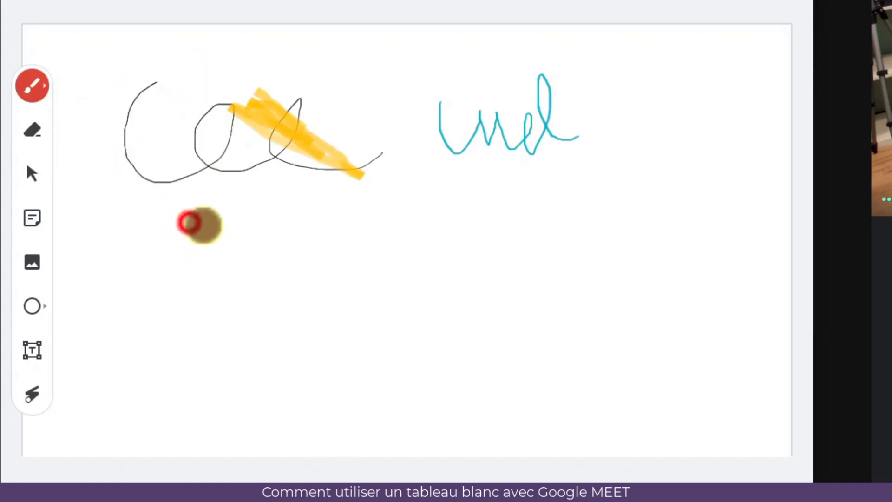
{"action": "mouse_move", "coordinate": [189, 223]}
{"action": "left_mouse_down"}
{"action": "mouse_move", "coordinate": [528, 215]}
{"action": "mouse_move", "coordinate": [628, 132]}
{"action": "left_mouse_up"}
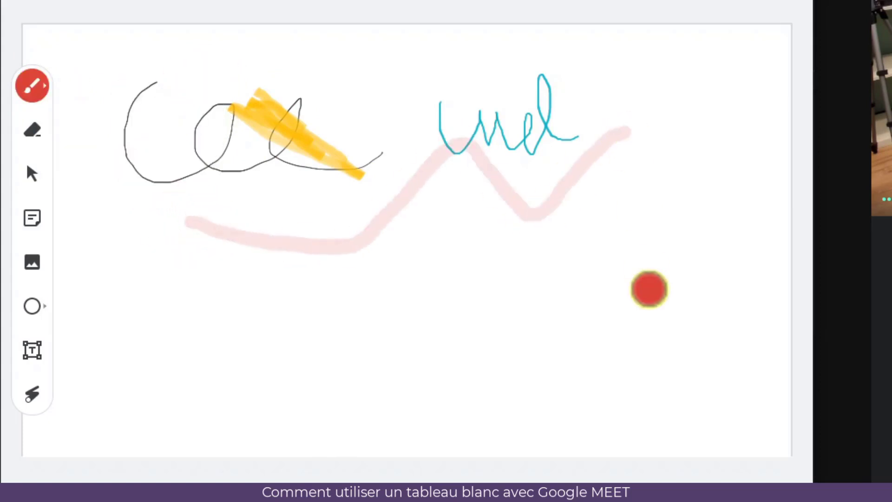
Erase parts of the black loops and of the yellow-orange highlighting with the eraser
{"action": "left_click", "coordinate": [34, 131]}
{"action": "left_click", "coordinate": [165, 78]}
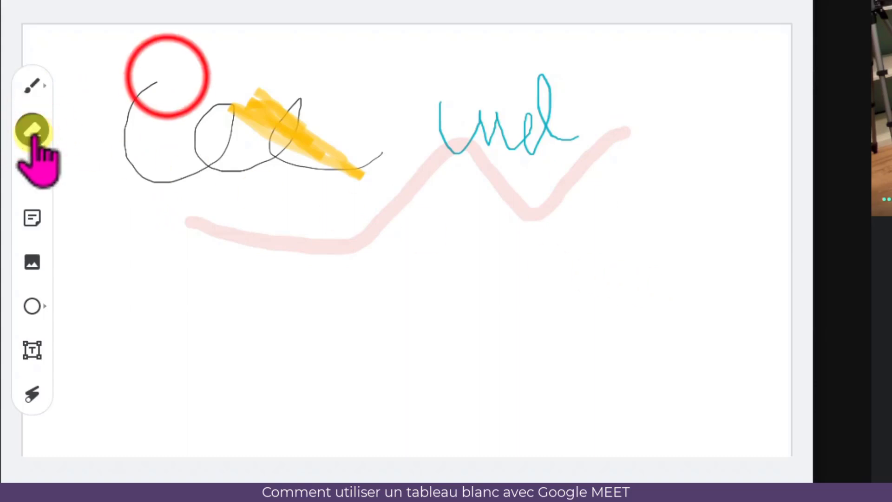
{"action": "mouse_move", "coordinate": [166, 77]}
{"action": "left_mouse_down"}
{"action": "mouse_move", "coordinate": [235, 111]}
{"action": "mouse_move", "coordinate": [279, 118]}
{"action": "mouse_move", "coordinate": [302, 159]}
{"action": "mouse_move", "coordinate": [296, 111]}
{"action": "left_mouse_up"}
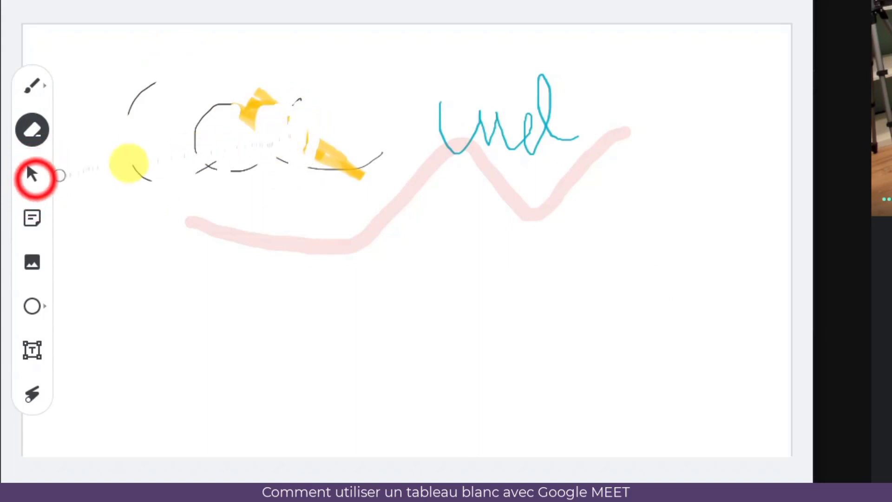
Add a yellow sticky note reading "projet rubis" to the board
{"action": "left_click", "coordinate": [32, 173]}
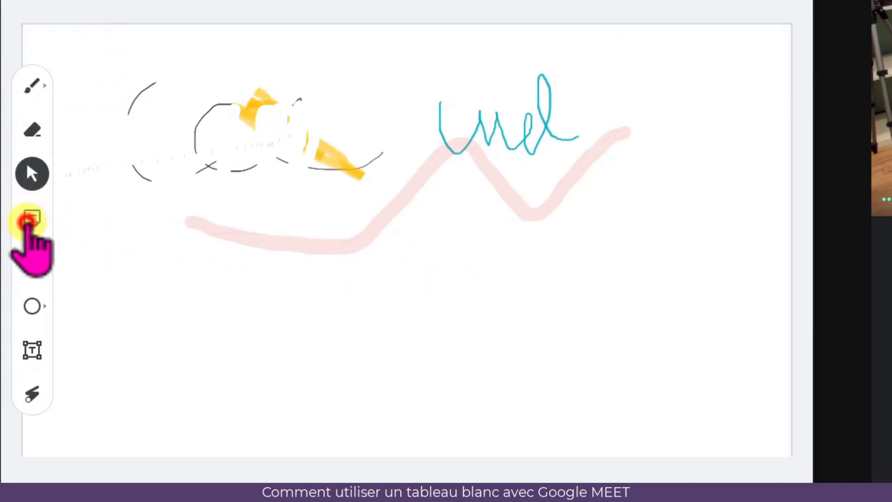
{"action": "left_click", "coordinate": [32, 217]}
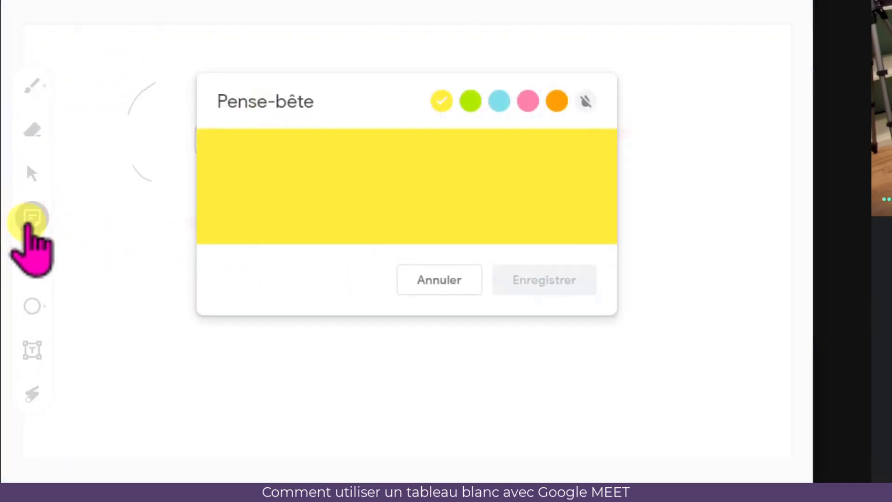
{"action": "left_click", "coordinate": [239, 160]}
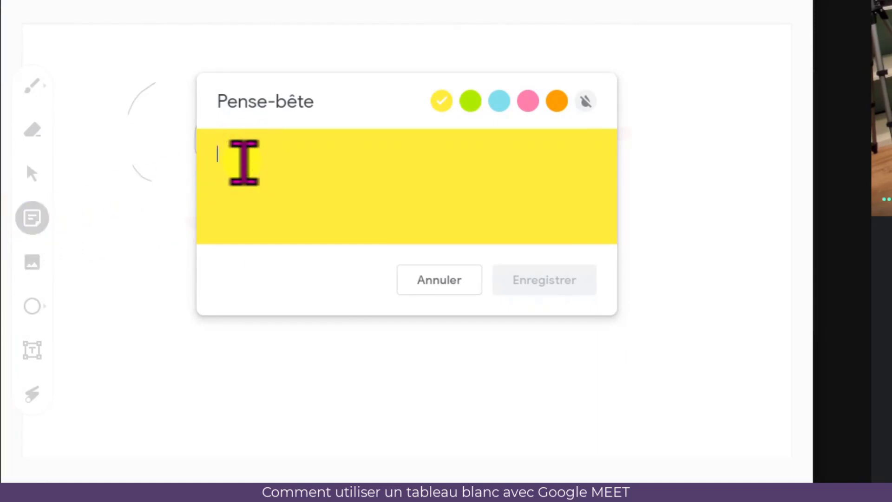
{"action": "type", "text": "projet rubis"}
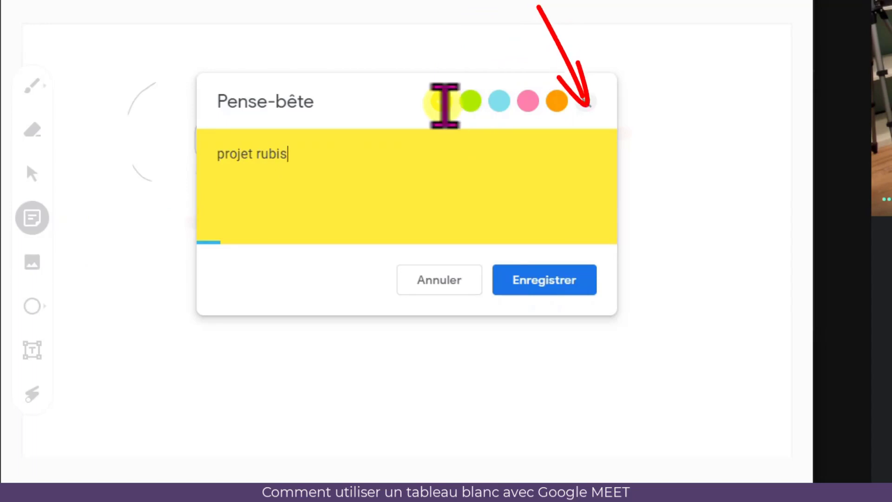
{"action": "left_click", "coordinate": [544, 284]}
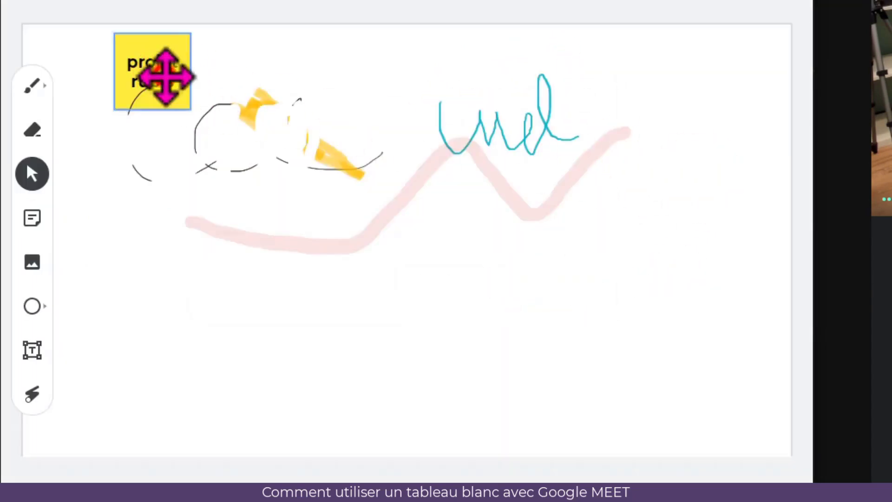
Place the "projet rubis" note in the board's upper-right corner, tilted counter-clockwise and enlarged to about twice its size
{"action": "left_click", "coordinate": [159, 73]}
{"action": "left_click_drag", "start_coordinate": [144, 64], "coordinate": [678, 79]}
{"action": "left_click_drag", "start_coordinate": [640, 54], "coordinate": [624, 98]}
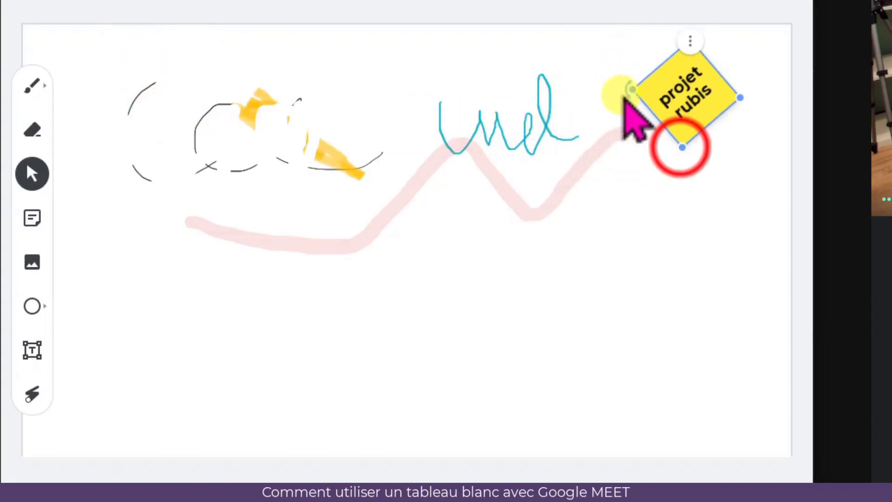
{"action": "left_click_drag", "start_coordinate": [682, 147], "coordinate": [678, 219]}
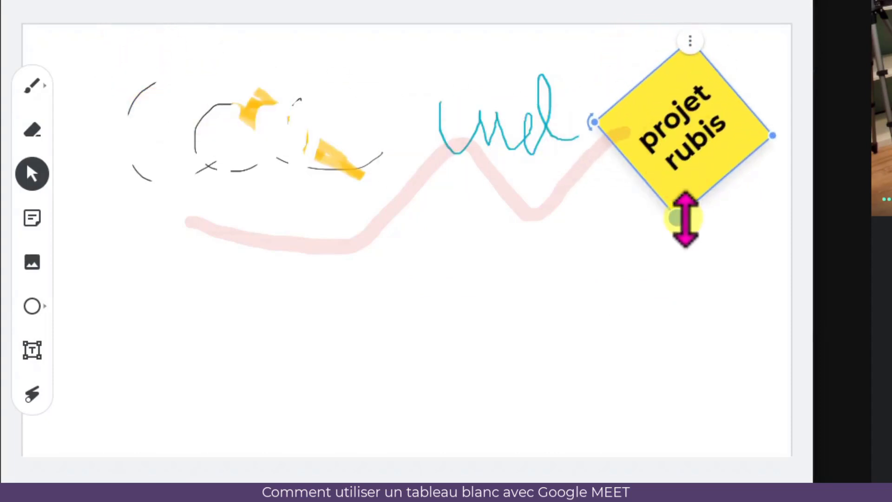
{"action": "left_click", "coordinate": [691, 41]}
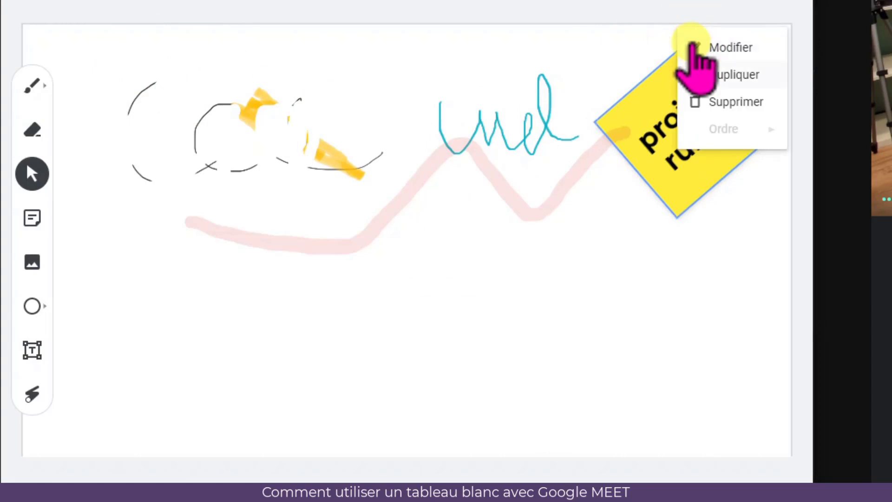
{"action": "left_click", "coordinate": [347, 234]}
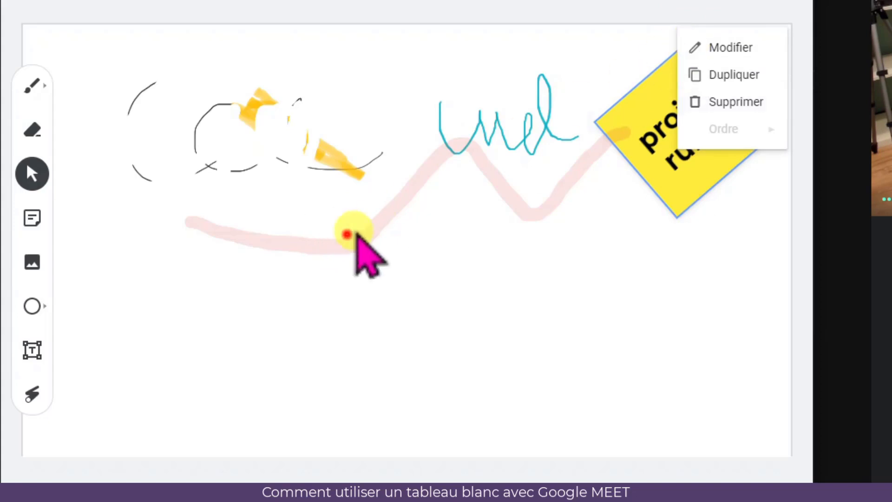
Add a green sticky note reading "Projet emeraude" to the board
{"action": "left_click", "coordinate": [33, 218]}
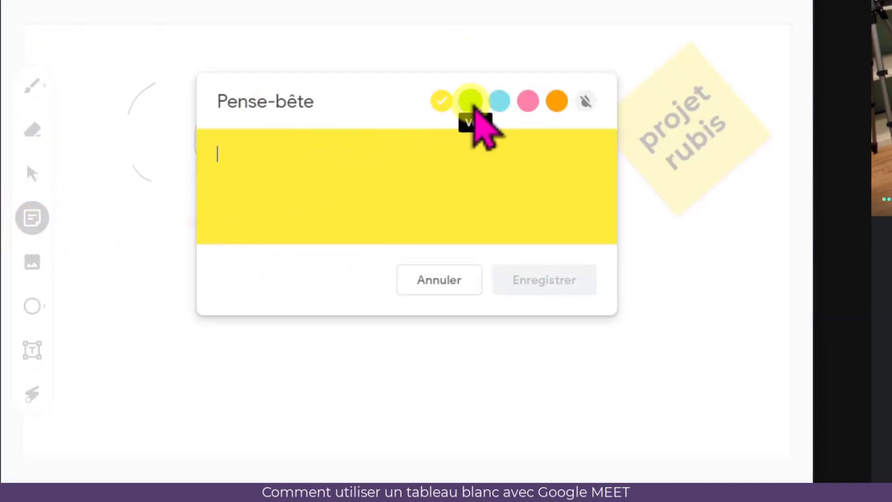
{"action": "left_click", "coordinate": [472, 104]}
{"action": "left_click", "coordinate": [249, 156]}
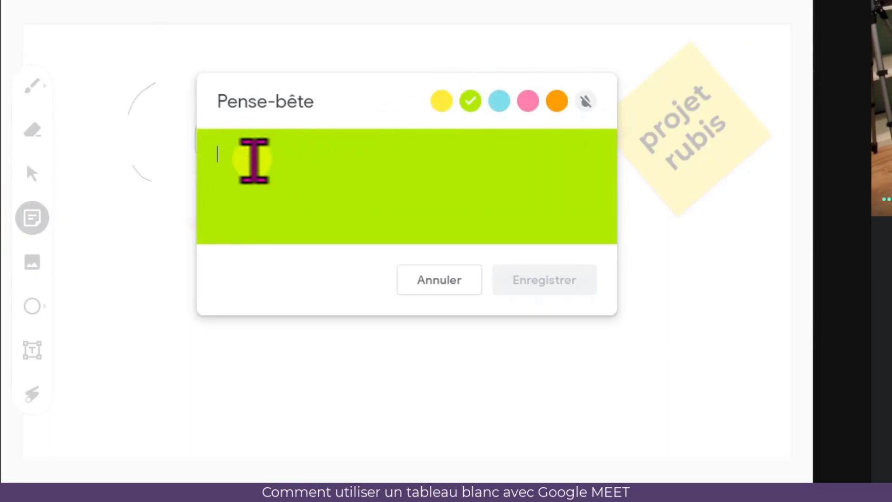
{"action": "type", "text": "Projet emeraude"}
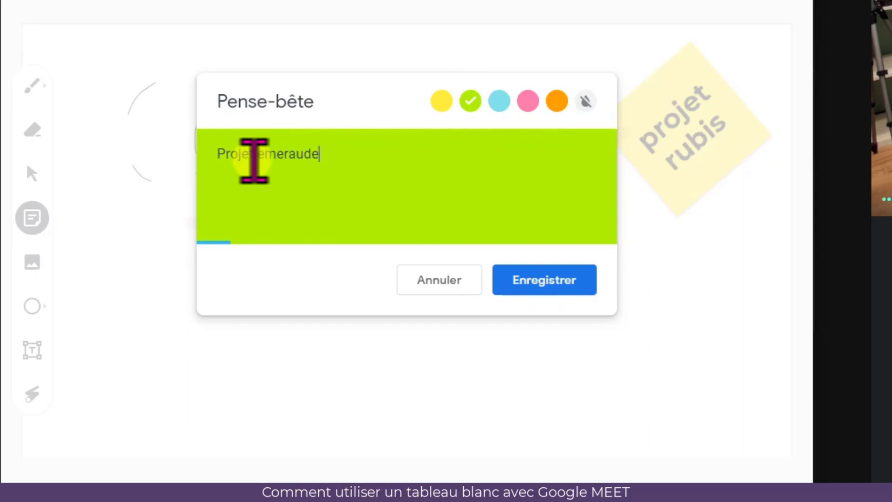
{"action": "left_click", "coordinate": [547, 281]}
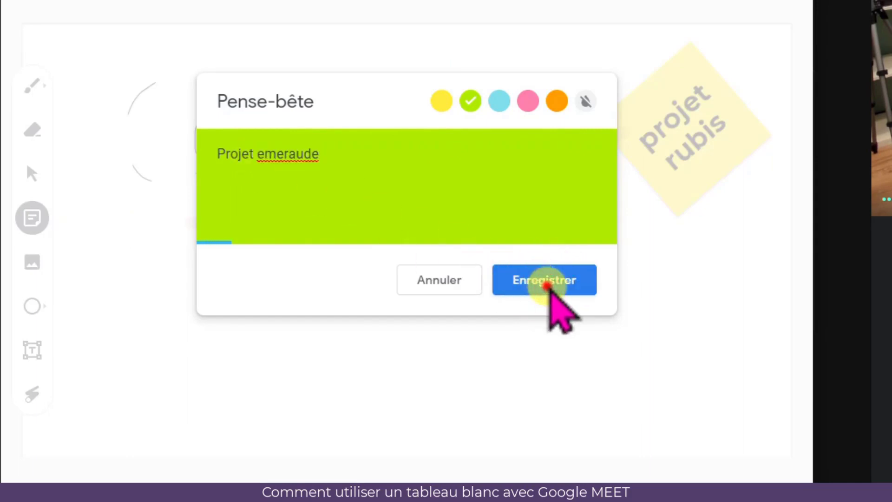
Move the green note just below the yellow "projet rubis" note and enlarge it
{"action": "left_click", "coordinate": [281, 65]}
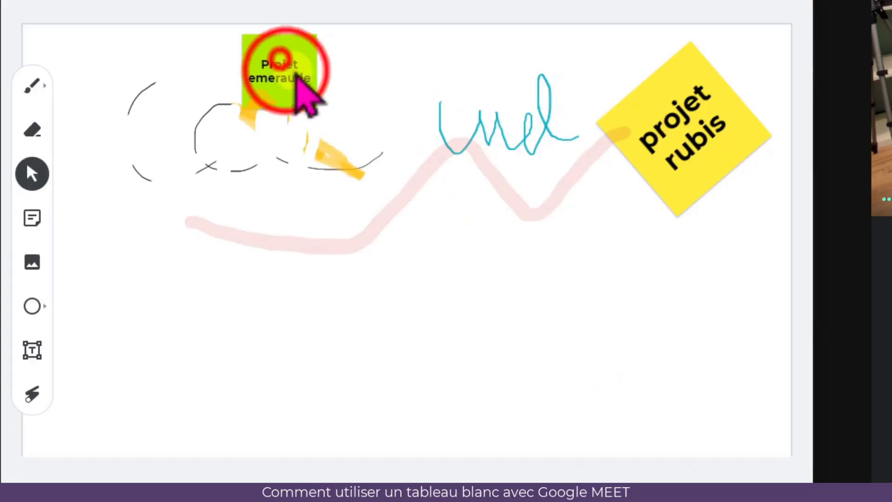
{"action": "left_click_drag", "start_coordinate": [340, 108], "coordinate": [637, 221]}
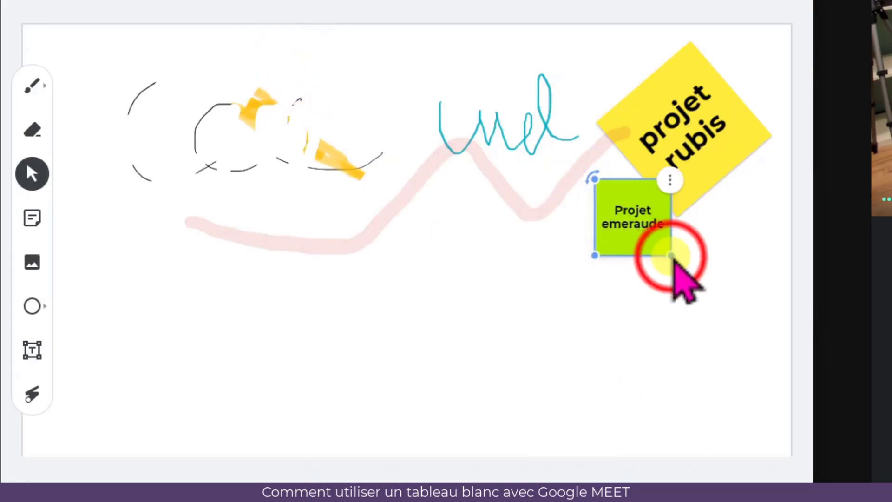
{"action": "left_click_drag", "start_coordinate": [668, 255], "coordinate": [711, 290]}
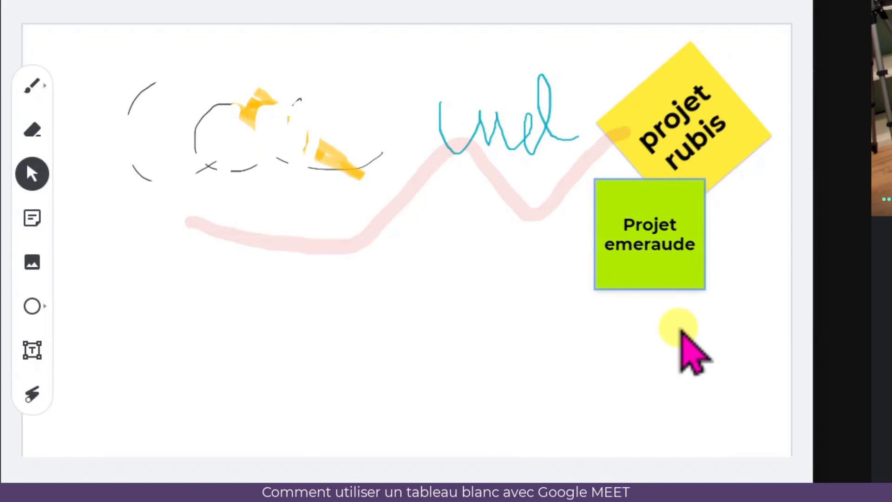
Insert the first Google Drive logo found through a Google image search for "drive google"
{"action": "left_click", "coordinate": [32, 264]}
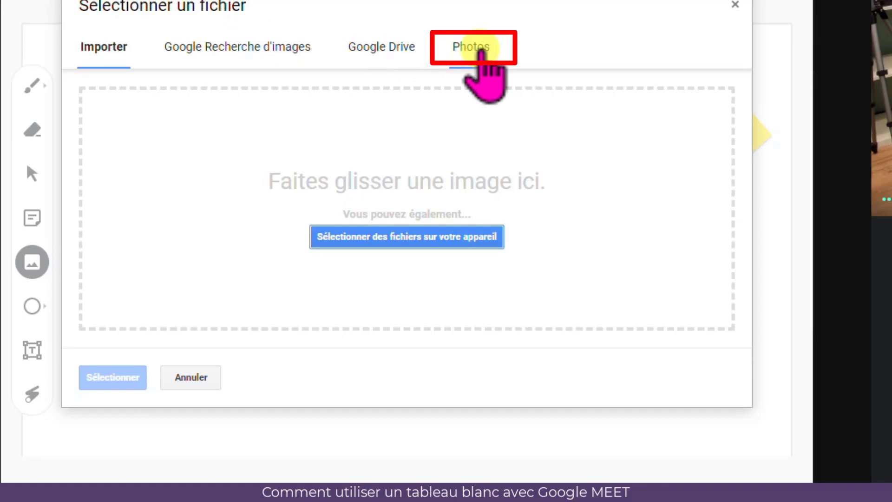
{"action": "left_click", "coordinate": [238, 47]}
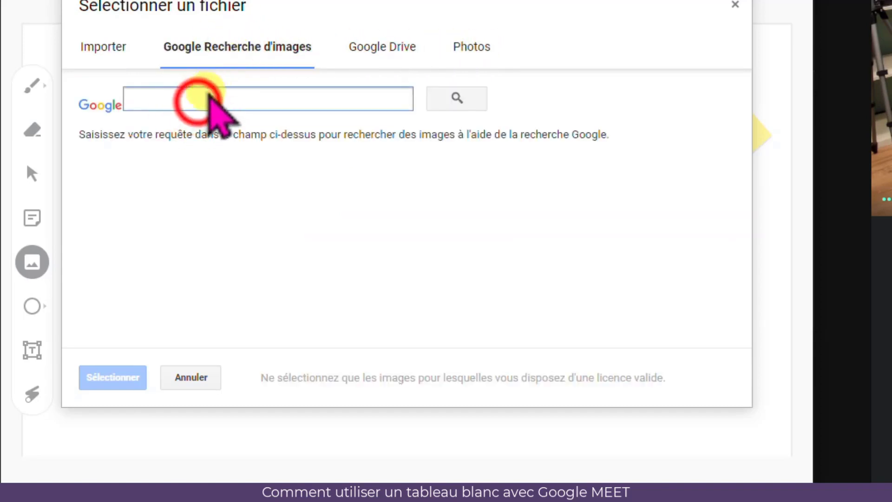
{"action": "left_click", "coordinate": [199, 102]}
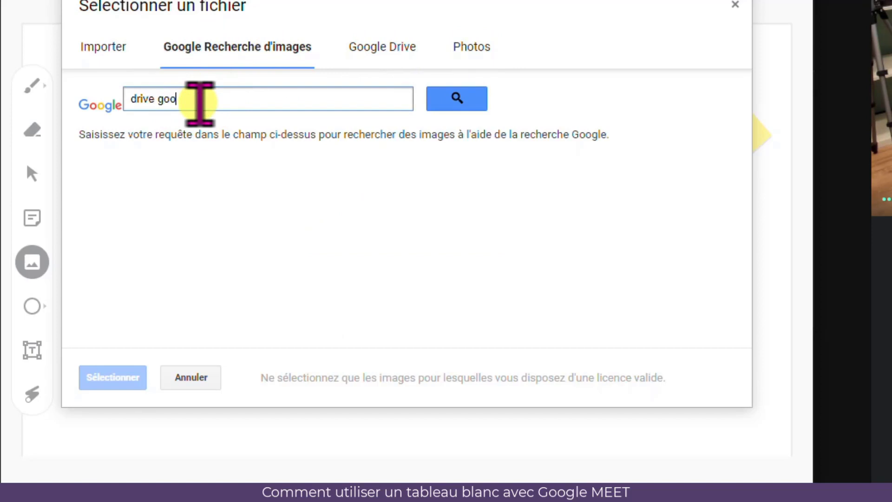
{"action": "key", "text": "Return"}
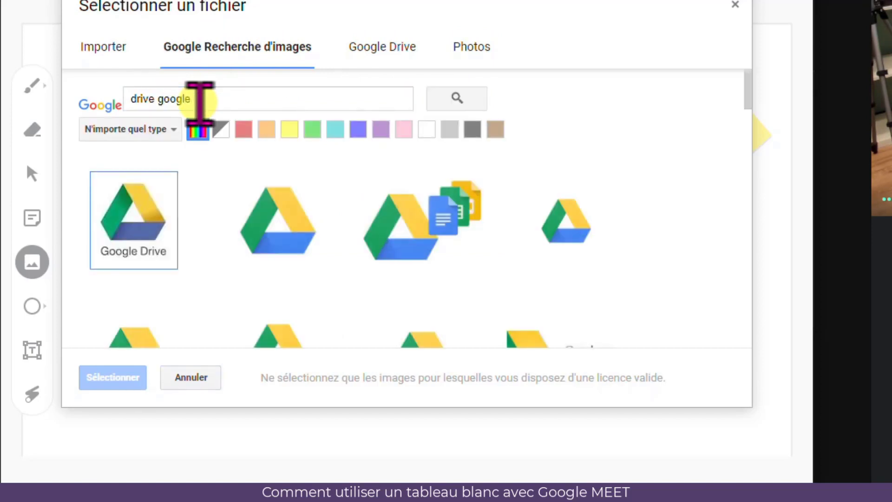
{"action": "left_click", "coordinate": [164, 207]}
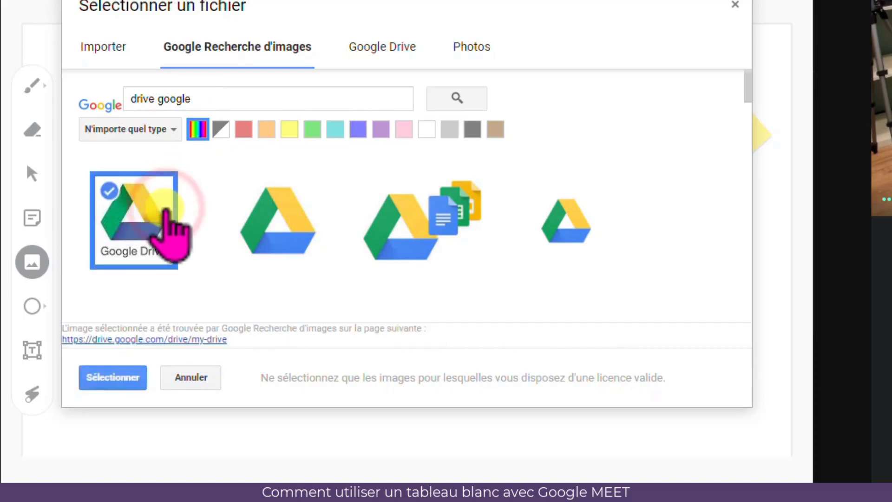
{"action": "left_click", "coordinate": [112, 377]}
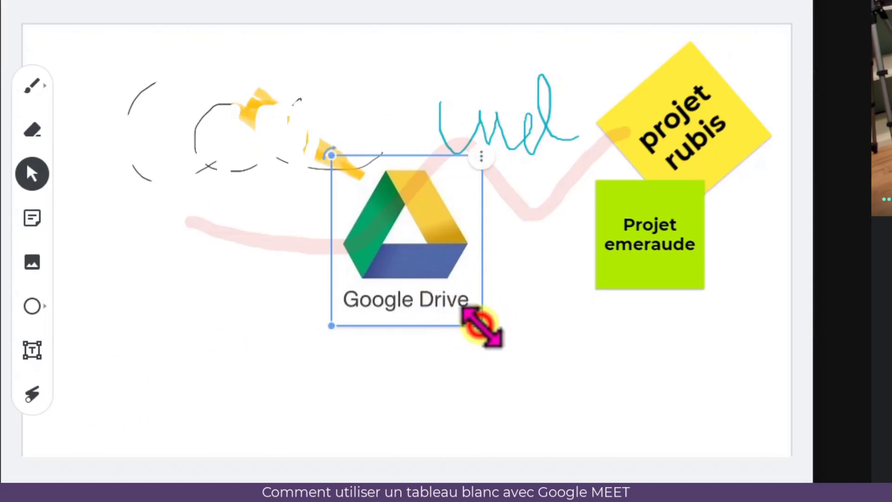
Enlarge the Google Drive logo and reposition it farther left on the board, tilted slightly counter-clockwise
{"action": "left_click_drag", "start_coordinate": [481, 326], "coordinate": [534, 383]}
{"action": "left_click_drag", "start_coordinate": [446, 311], "coordinate": [377, 305]}
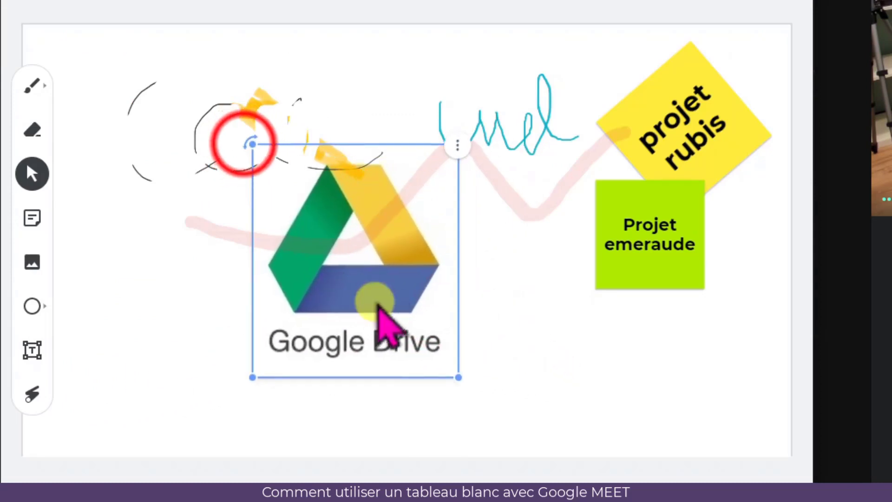
{"action": "left_click_drag", "start_coordinate": [244, 143], "coordinate": [234, 163]}
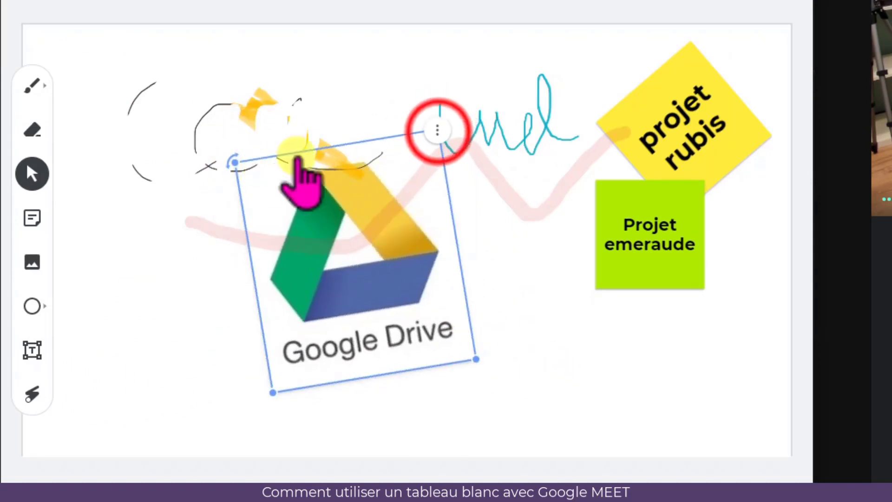
{"action": "left_click", "coordinate": [437, 130]}
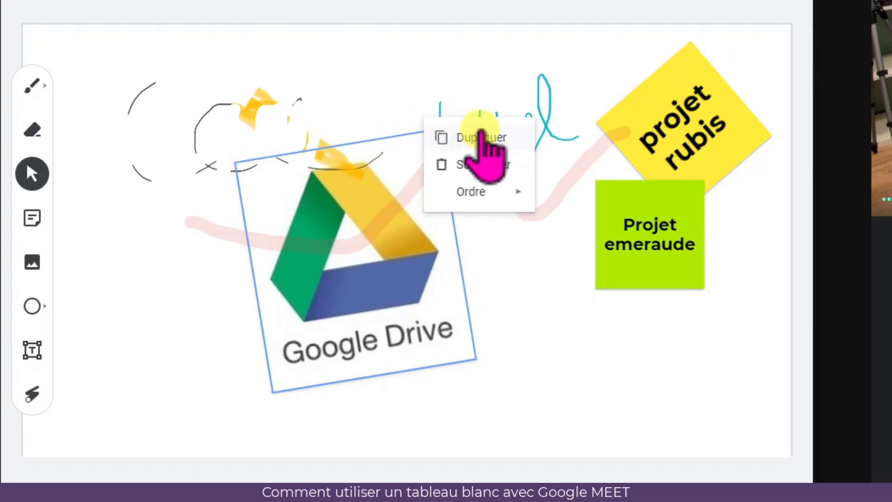
{"action": "left_click", "coordinate": [477, 191]}
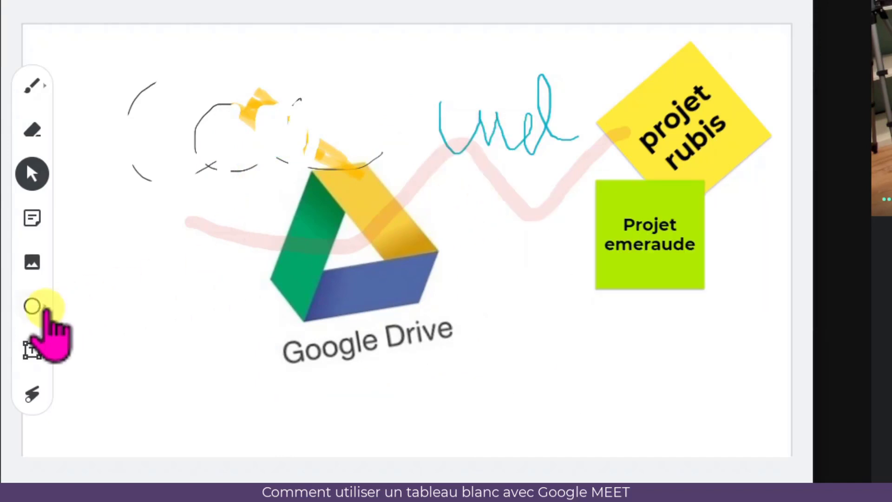
Draw a horizontal right-pointing arrow shape to the left of the Google Drive logo
{"action": "left_click", "coordinate": [45, 306]}
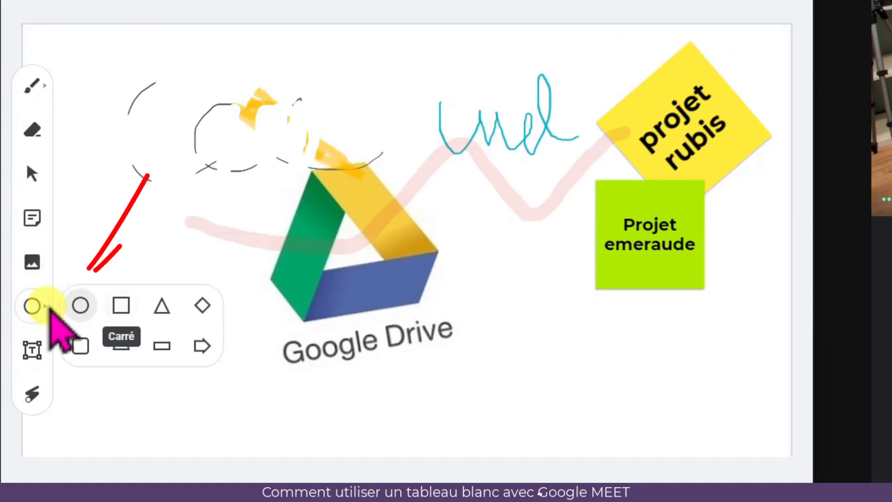
{"action": "left_click", "coordinate": [201, 345]}
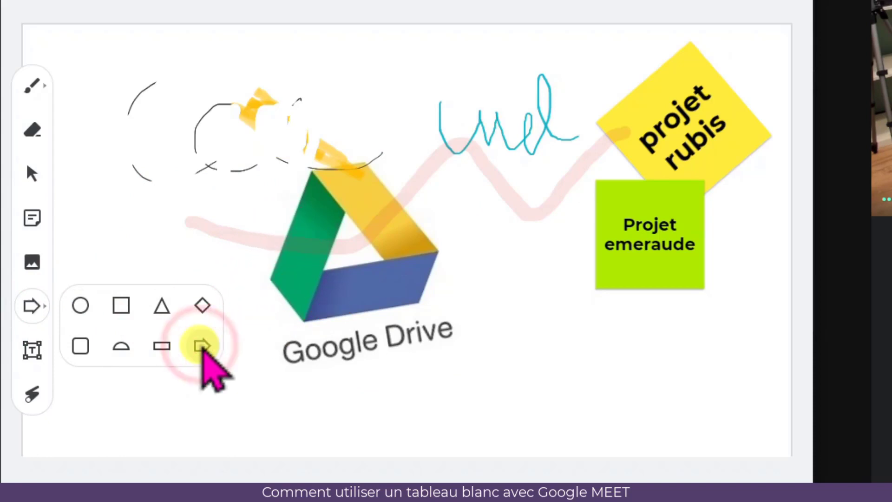
{"action": "mouse_move", "coordinate": [89, 216]}
{"action": "left_mouse_down"}
{"action": "mouse_move", "coordinate": [150, 253]}
{"action": "mouse_move", "coordinate": [238, 260]}
{"action": "left_mouse_up"}
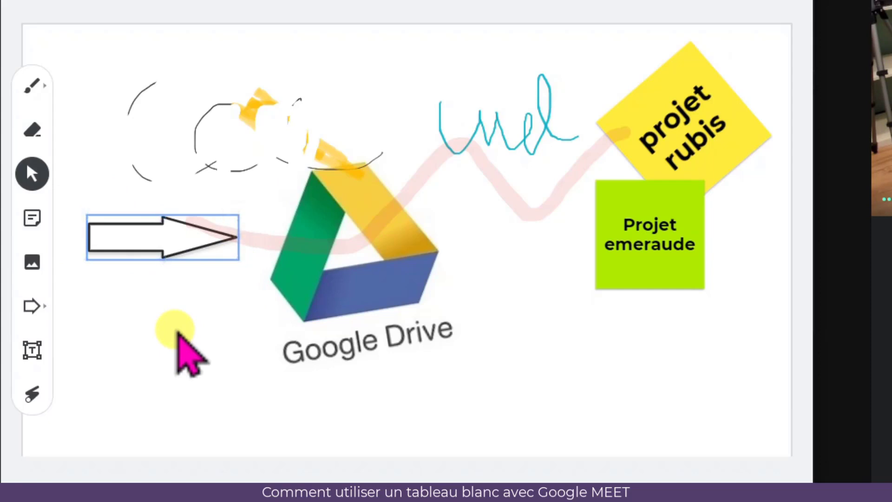
Rotate the arrow counter-clockwise so it points up to the right, and enlarge it toward the logo
{"action": "left_click", "coordinate": [169, 241]}
{"action": "left_click", "coordinate": [86, 215]}
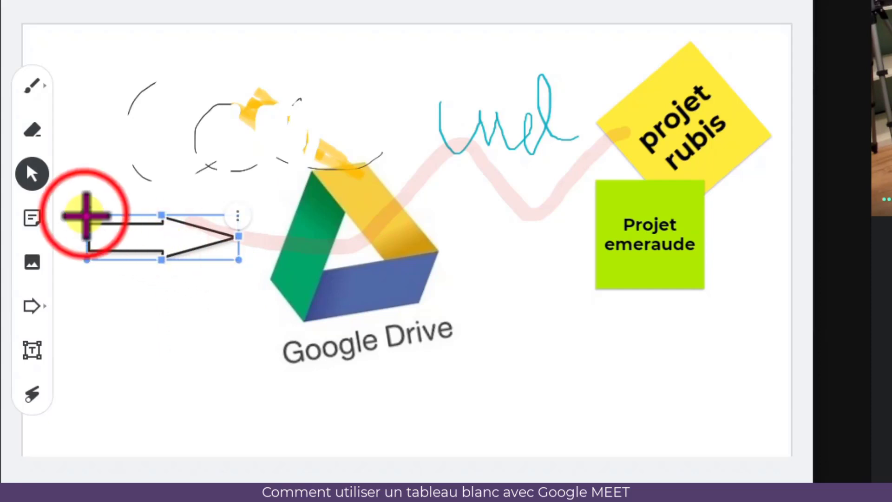
{"action": "left_click_drag", "start_coordinate": [86, 215], "coordinate": [76, 249]}
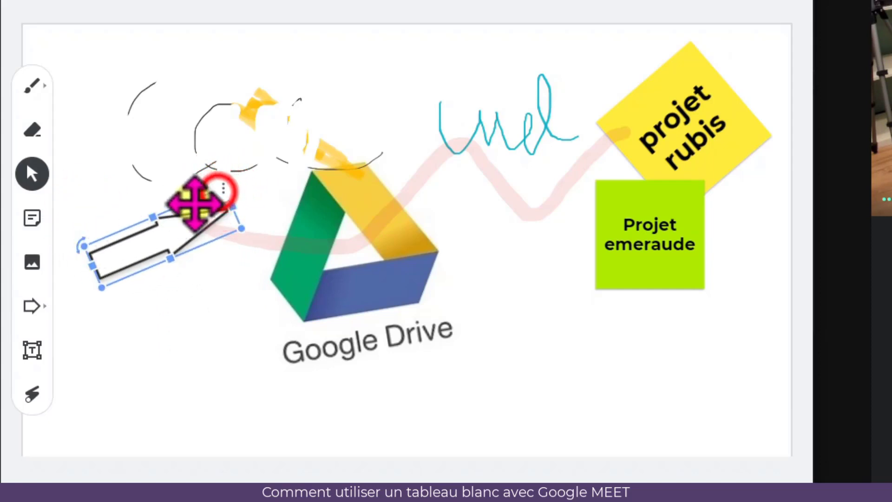
{"action": "left_click", "coordinate": [219, 191]}
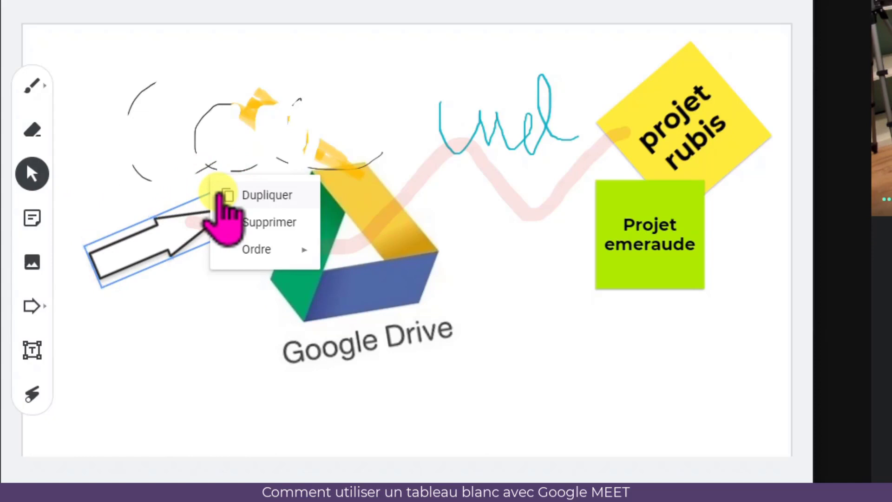
{"action": "left_click", "coordinate": [169, 236]}
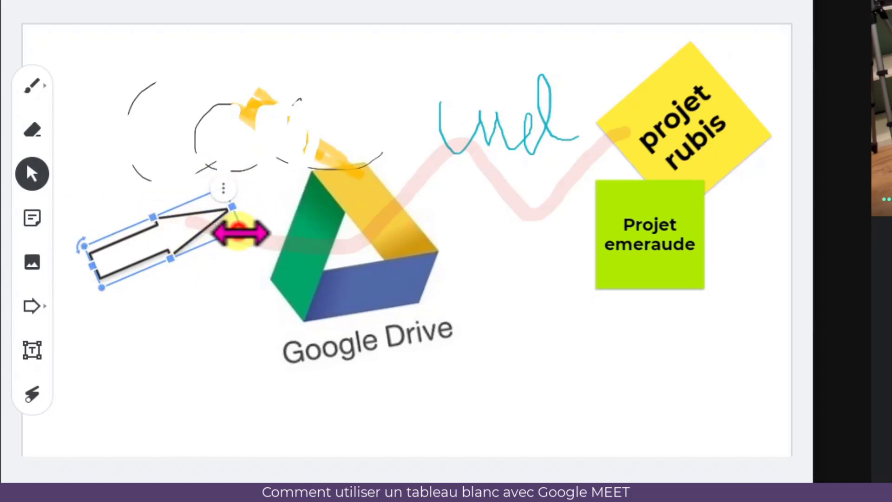
{"action": "left_click_drag", "start_coordinate": [238, 232], "coordinate": [274, 244]}
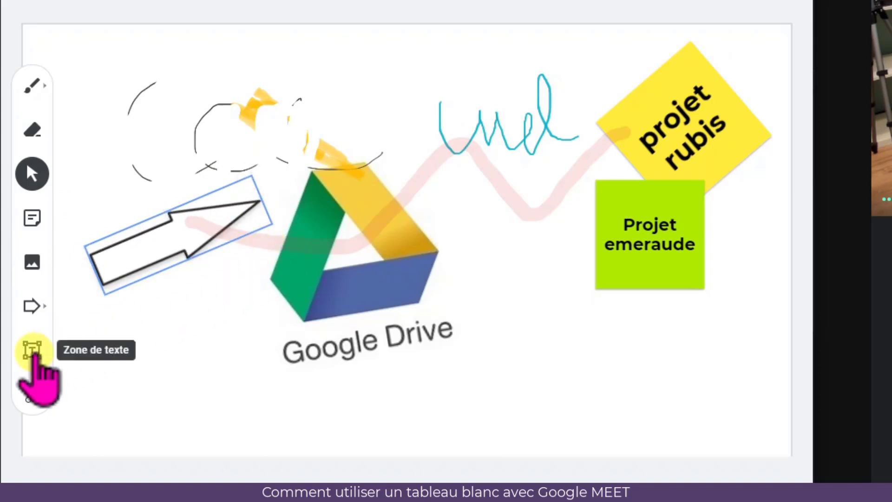
Add a text box reading "Google jam" in the empty area below the green sticky note
{"action": "left_click", "coordinate": [33, 352]}
{"action": "left_click", "coordinate": [538, 369]}
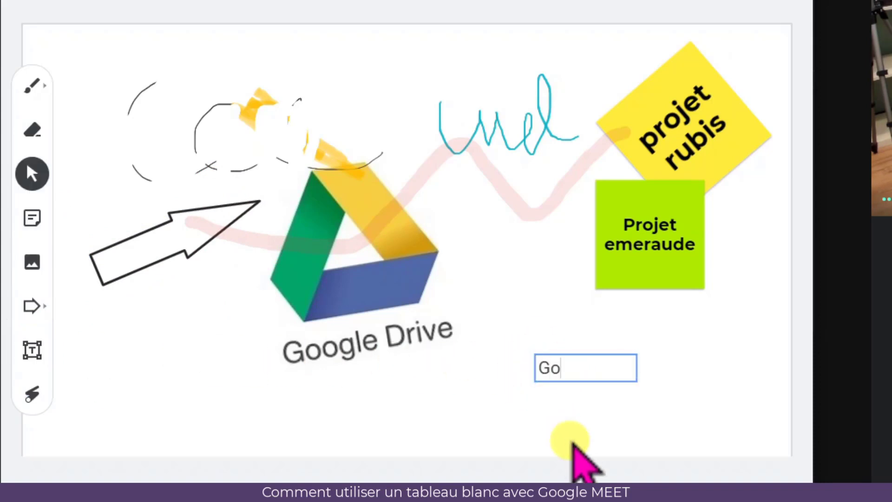
{"action": "type", "text": "Google Jam"}
{"action": "left_click", "coordinate": [581, 365]}
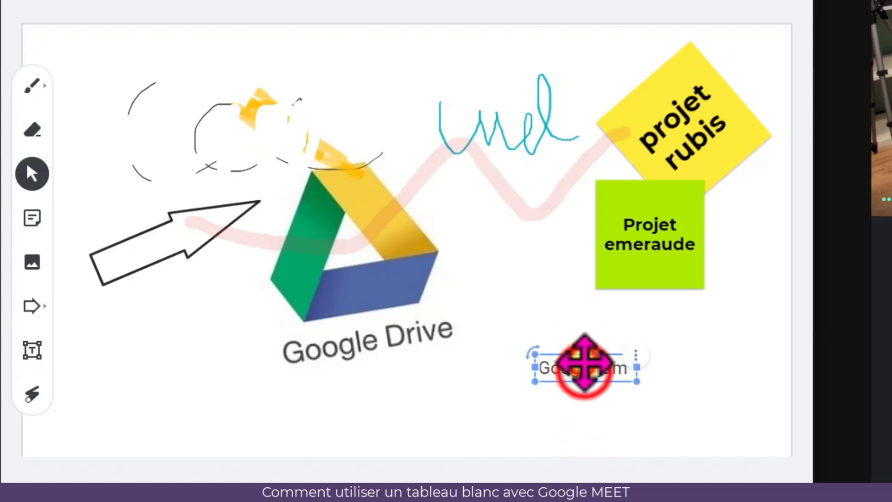
Move the "Google jam" text box toward the board's lower-right corner, tilt it counter-clockwise, and look at its object options
{"action": "left_click_drag", "start_coordinate": [581, 366], "coordinate": [613, 389]}
{"action": "left_click_drag", "start_coordinate": [730, 380], "coordinate": [748, 371]}
{"action": "left_click", "coordinate": [742, 352]}
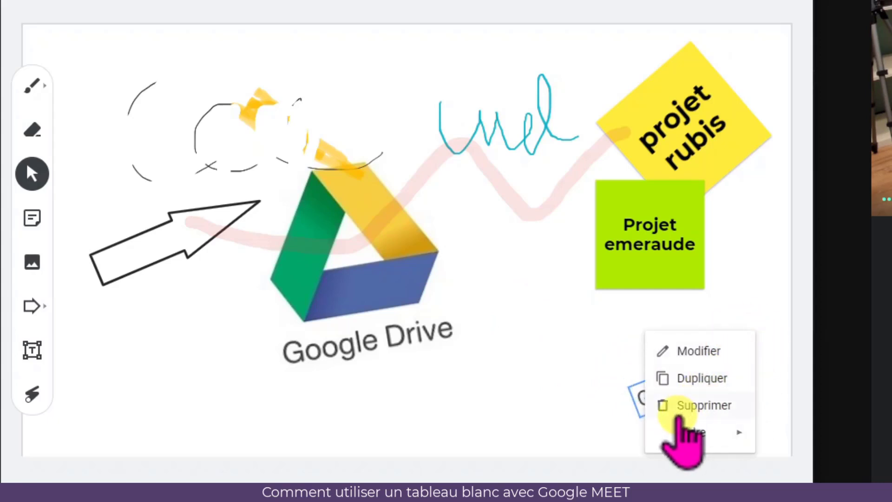
{"action": "left_click", "coordinate": [704, 352]}
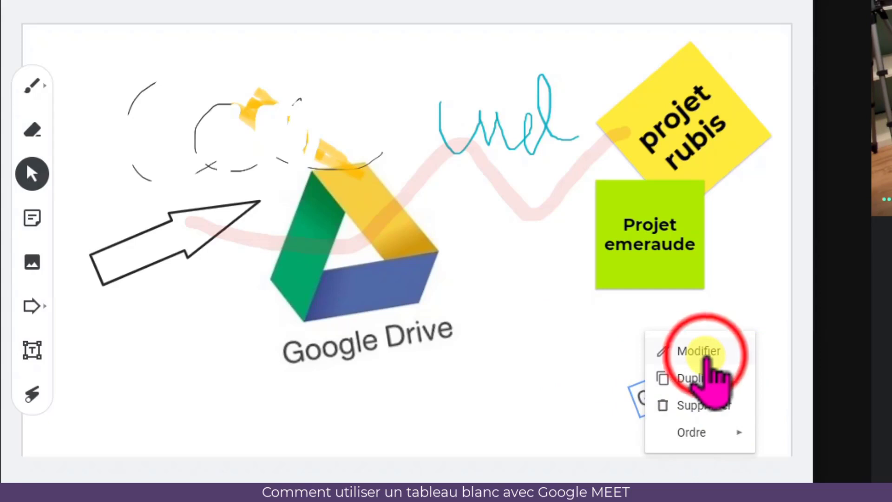
{"action": "left_click", "coordinate": [687, 378]}
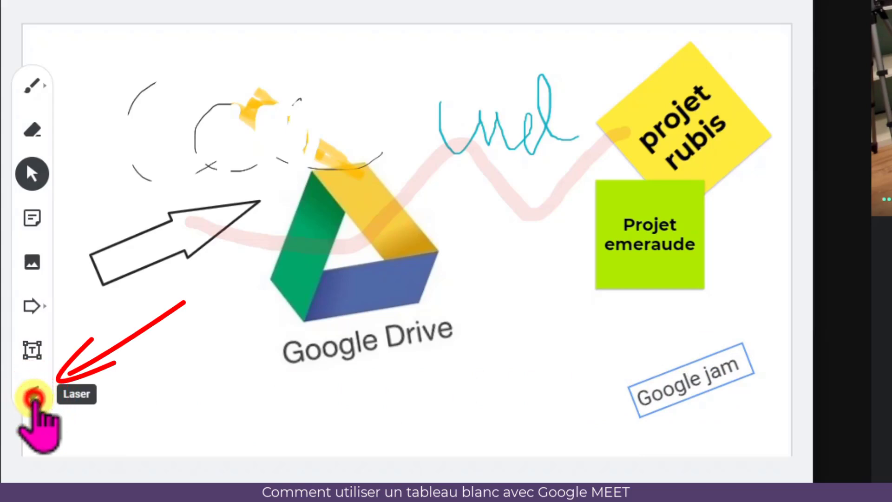
Point at the Google Drive logo and the sticky notes with temporary Laser strokes across the board
{"action": "left_click", "coordinate": [32, 395]}
{"action": "mouse_move", "coordinate": [77, 394]}
{"action": "left_mouse_down"}
{"action": "mouse_move", "coordinate": [256, 290]}
{"action": "mouse_move", "coordinate": [235, 353]}
{"action": "left_mouse_up"}
{"action": "left_click_drag", "start_coordinate": [361, 388], "coordinate": [564, 232]}
{"action": "mouse_move", "coordinate": [506, 416]}
{"action": "left_mouse_down"}
{"action": "mouse_move", "coordinate": [605, 297]}
{"action": "mouse_move", "coordinate": [629, 282]}
{"action": "mouse_move", "coordinate": [631, 341]}
{"action": "left_mouse_up"}
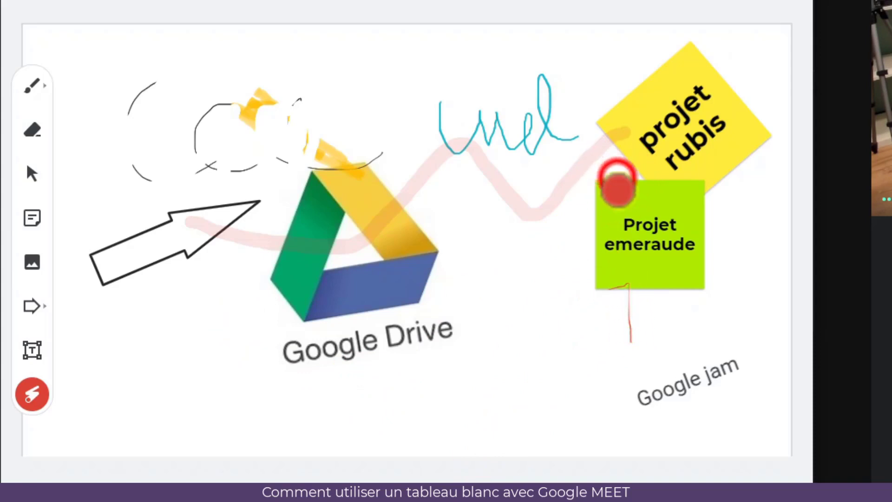
{"action": "mouse_move", "coordinate": [617, 177]}
{"action": "left_mouse_down"}
{"action": "mouse_move", "coordinate": [564, 279]}
{"action": "mouse_move", "coordinate": [553, 199]}
{"action": "left_mouse_up"}
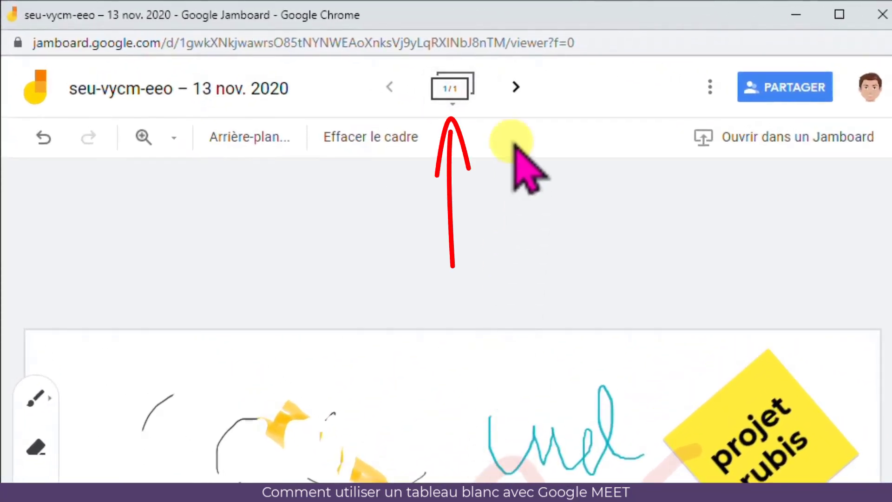
Add a second blank frame to the Jam
{"action": "left_click", "coordinate": [516, 87]}
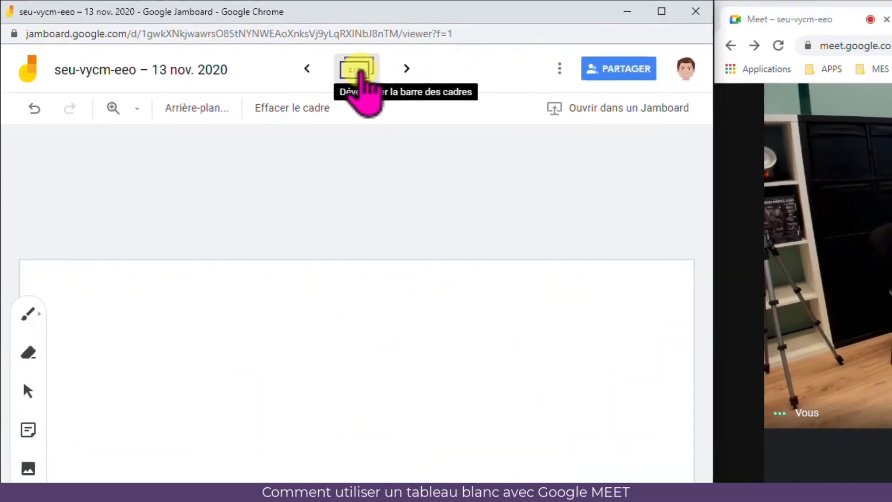
Draw a looping freehand brush stroke on the second frame, and clear the frame
{"action": "left_click", "coordinate": [36, 398]}
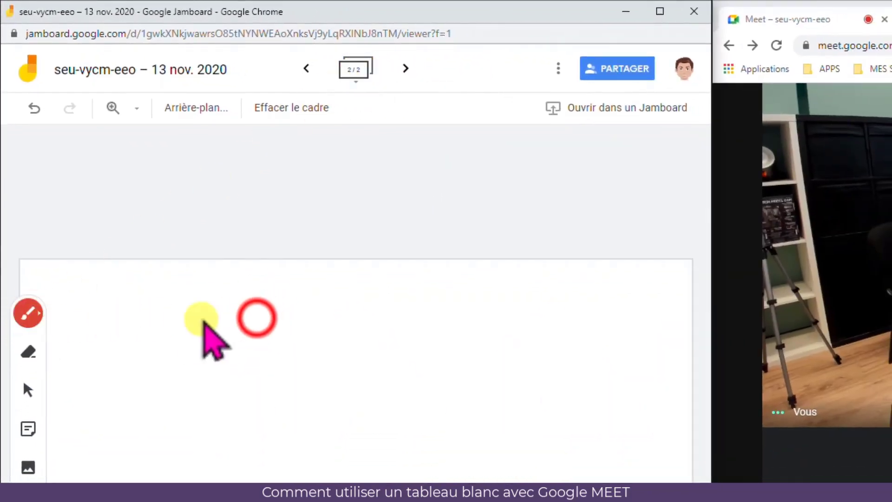
{"action": "left_click_drag", "start_coordinate": [256, 317], "coordinate": [343, 445]}
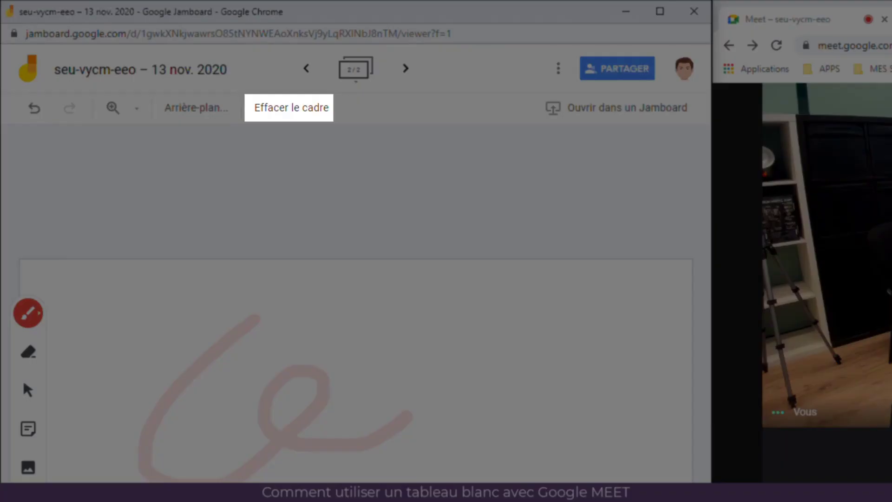
{"action": "left_click", "coordinate": [292, 112]}
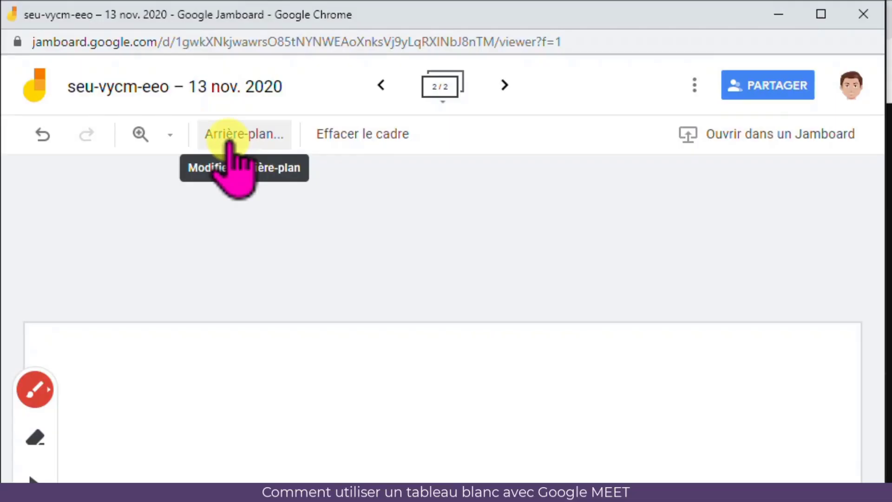
Try the dotted, lined and blue grid backgrounds on the second frame, ending with the gray grid background
{"action": "left_click", "coordinate": [229, 140]}
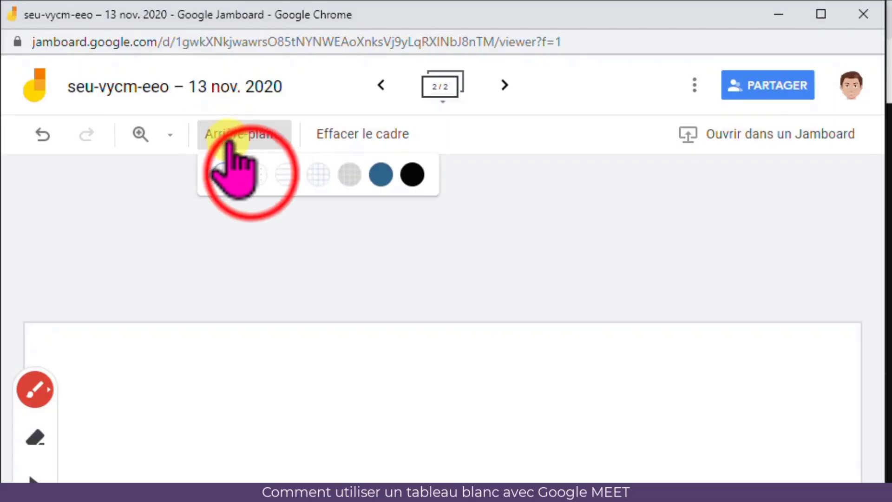
{"action": "left_click", "coordinate": [256, 173]}
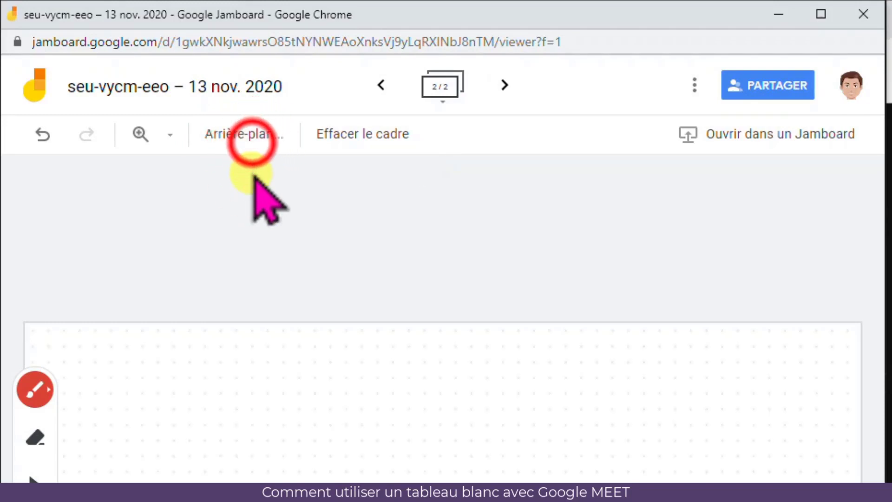
{"action": "left_click", "coordinate": [249, 138]}
{"action": "left_click", "coordinate": [285, 173]}
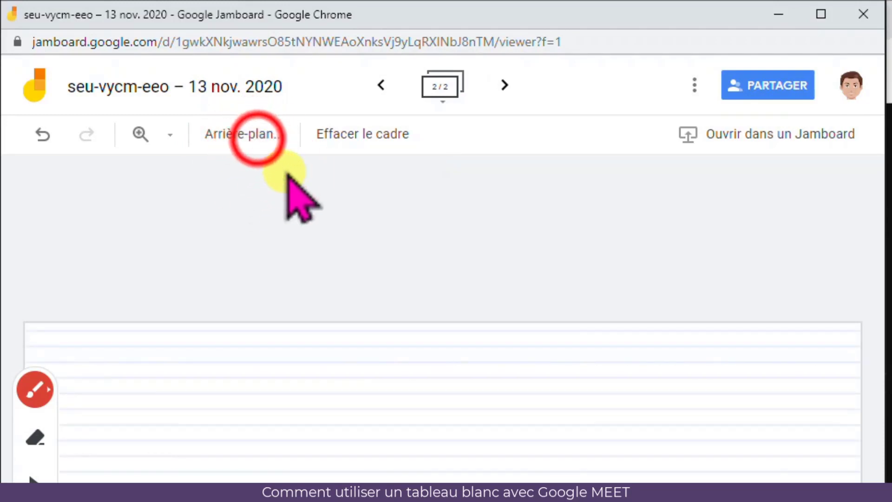
{"action": "left_click", "coordinate": [249, 136]}
{"action": "left_click", "coordinate": [318, 175]}
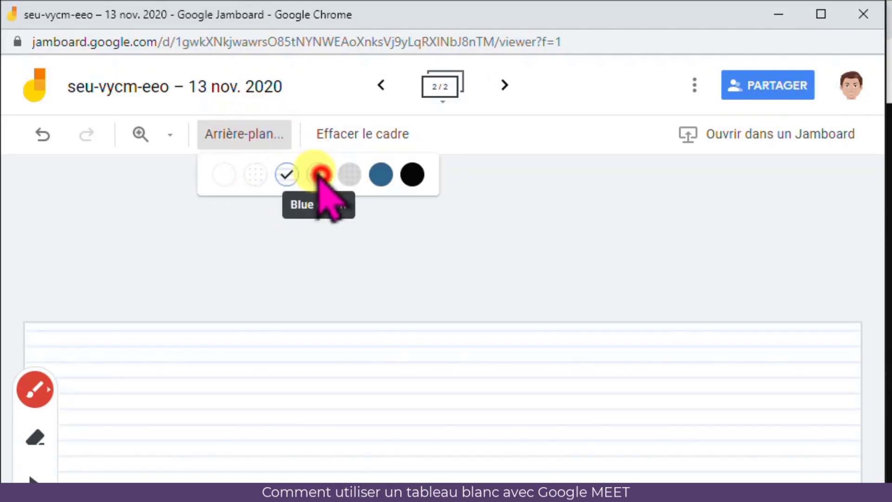
{"action": "left_click", "coordinate": [257, 138]}
{"action": "left_click", "coordinate": [344, 174]}
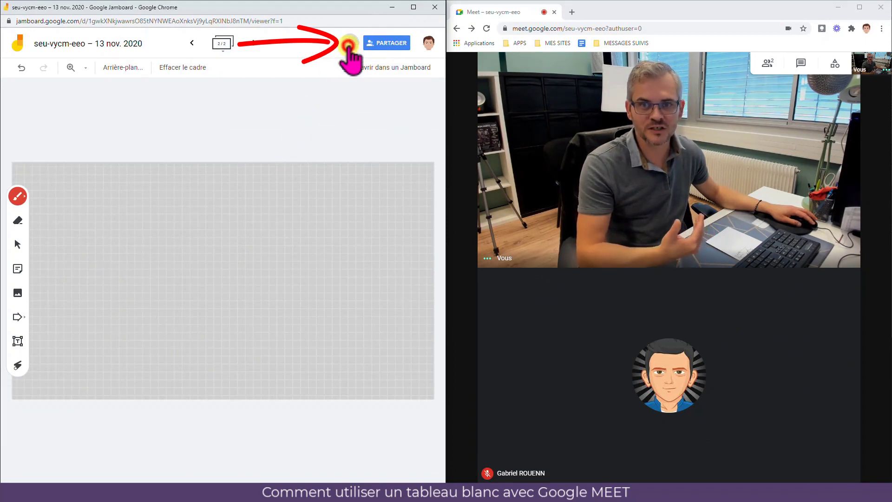
Download the whole Jam as a PDF
{"action": "left_click", "coordinate": [350, 44]}
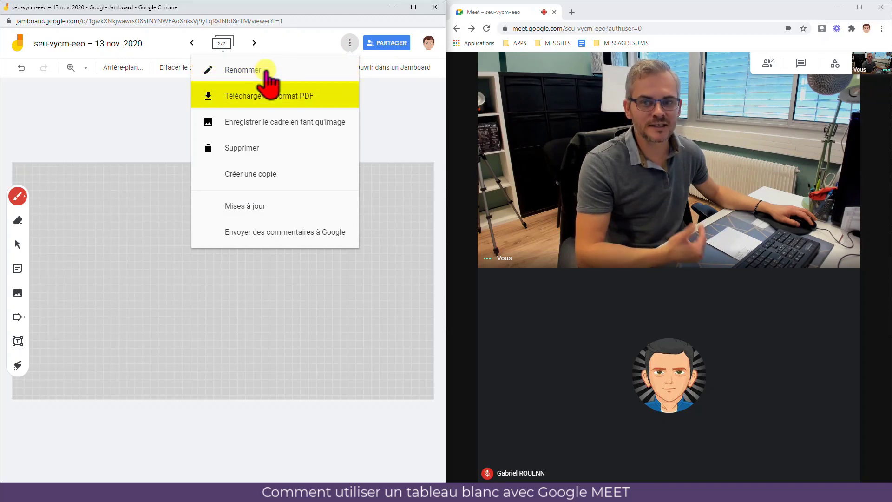
{"action": "left_click", "coordinate": [271, 96]}
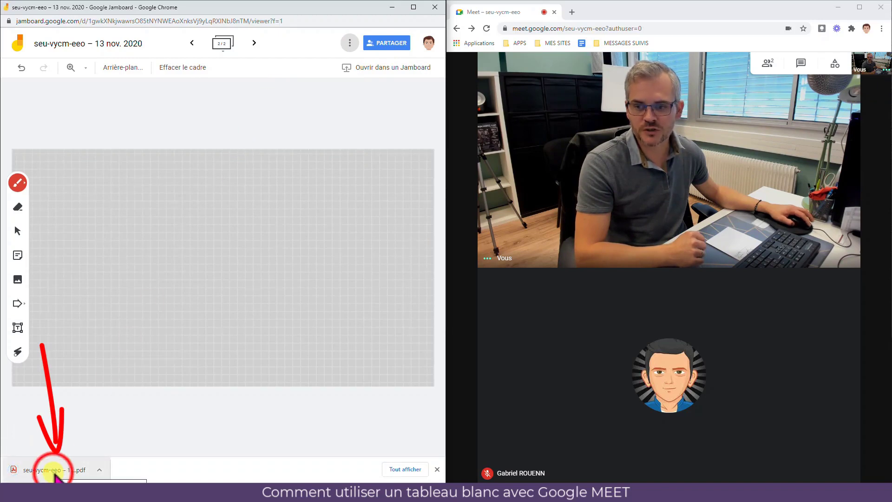
Open the downloaded PDF, check both of its pages, and close it
{"action": "left_click", "coordinate": [53, 472]}
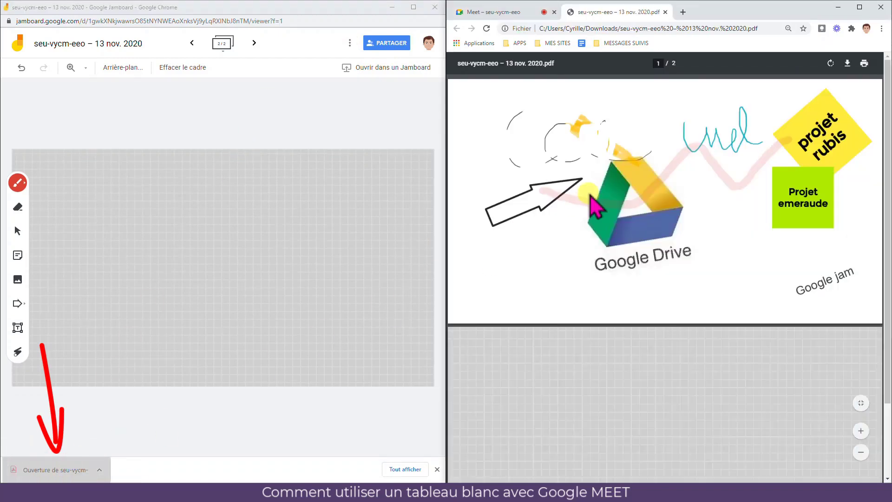
{"action": "scroll", "coordinate": [596, 204], "scroll_direction": "down", "scroll_amount": 2}
{"action": "scroll", "coordinate": [595, 205], "scroll_direction": "up", "scroll_amount": 2}
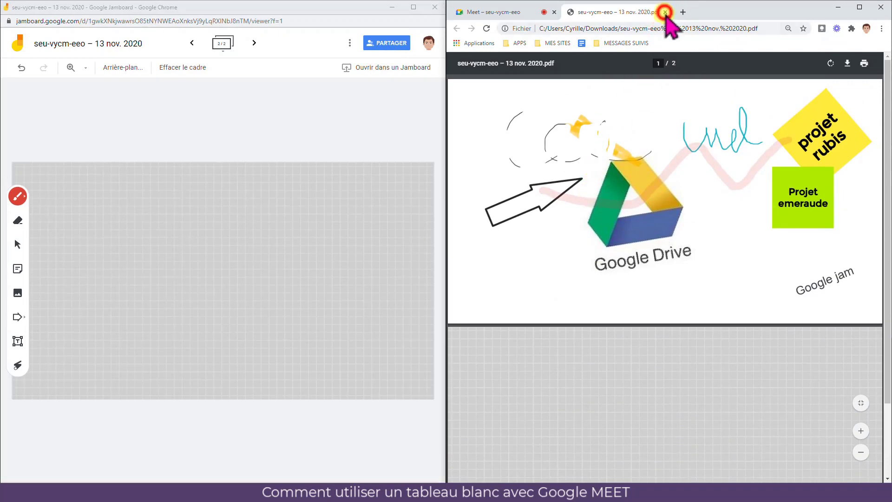
{"action": "left_click", "coordinate": [665, 12]}
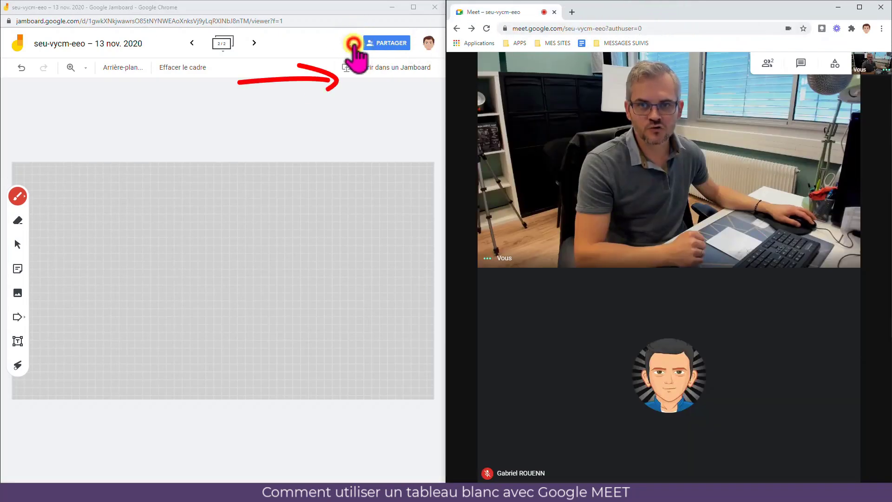
Review the Jam's option for creating a copy, and examine the participant's access level in its sharing settings
{"action": "left_click", "coordinate": [351, 44]}
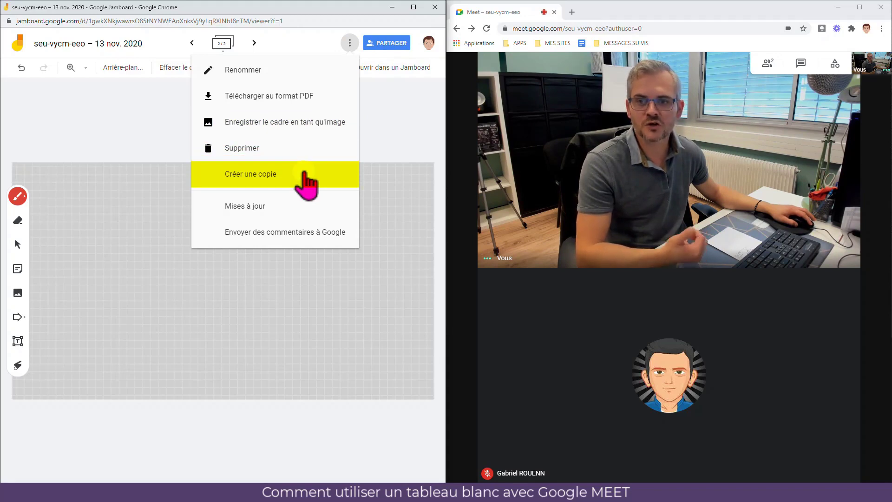
{"action": "left_click", "coordinate": [175, 121]}
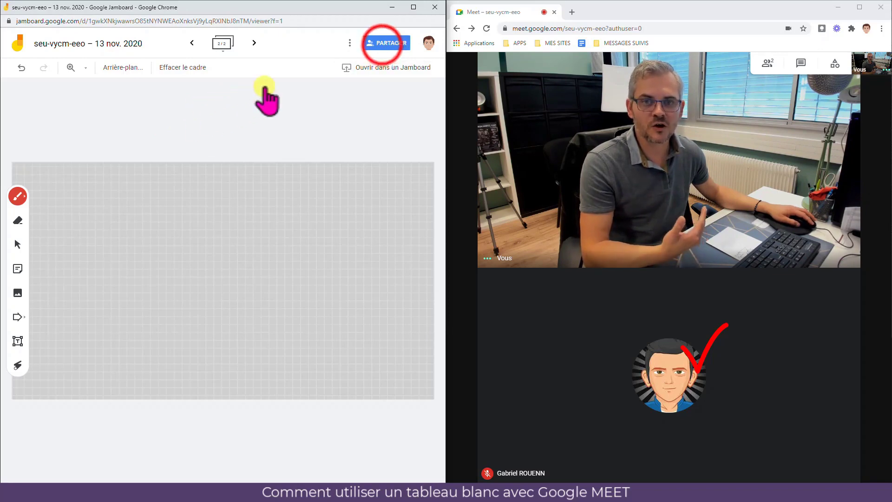
{"action": "left_click", "coordinate": [384, 43]}
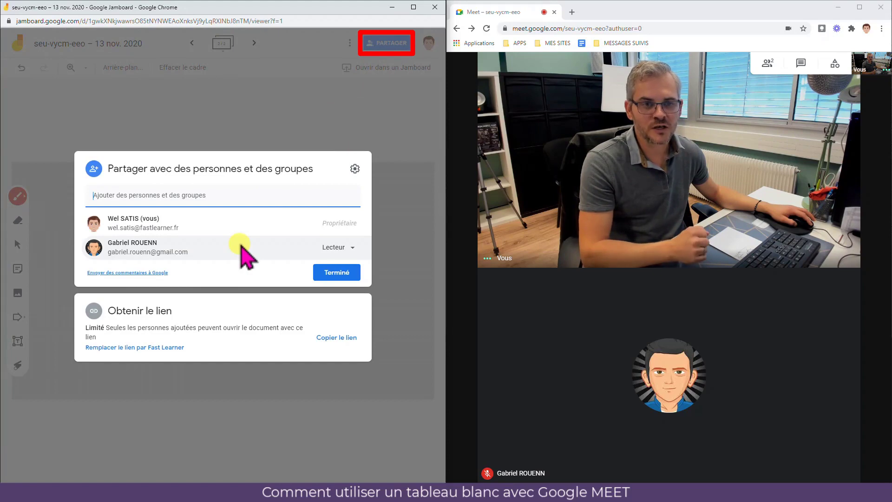
{"action": "mouse_move", "coordinate": [241, 246]}
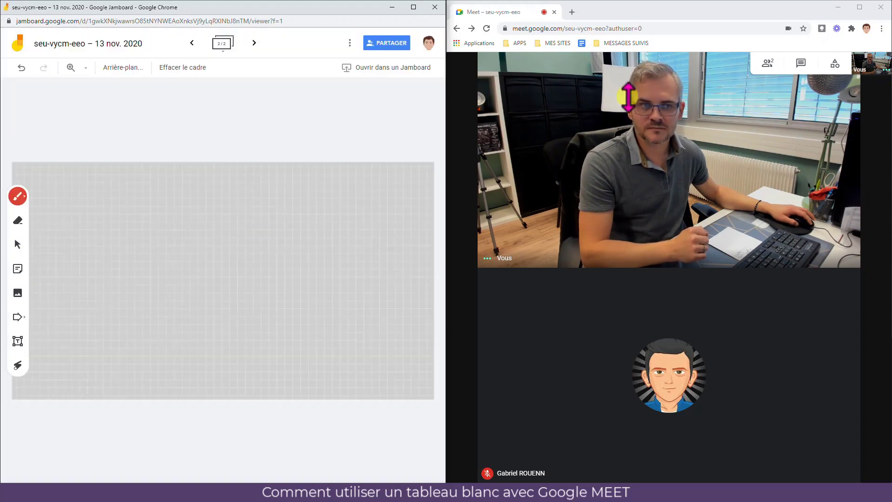
Maximize the Google Meet window and open Google Drive from a new browser tab
{"action": "left_click", "coordinate": [860, 7]}
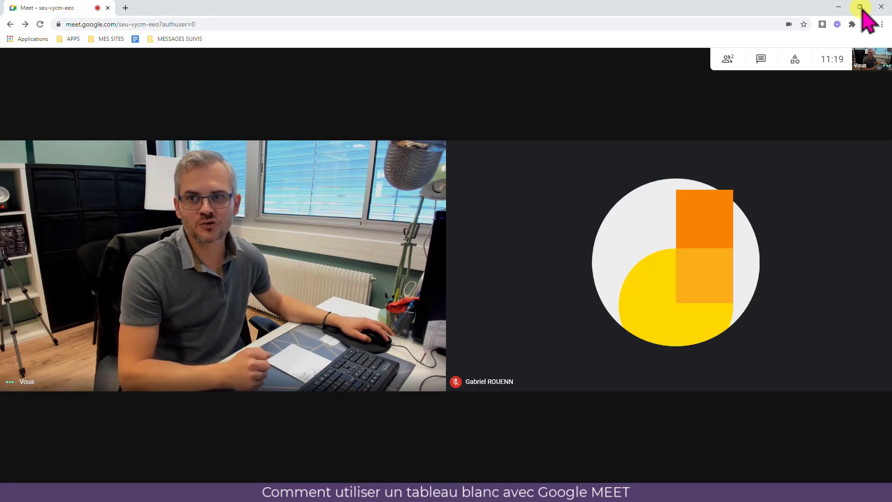
{"action": "left_click", "coordinate": [126, 9]}
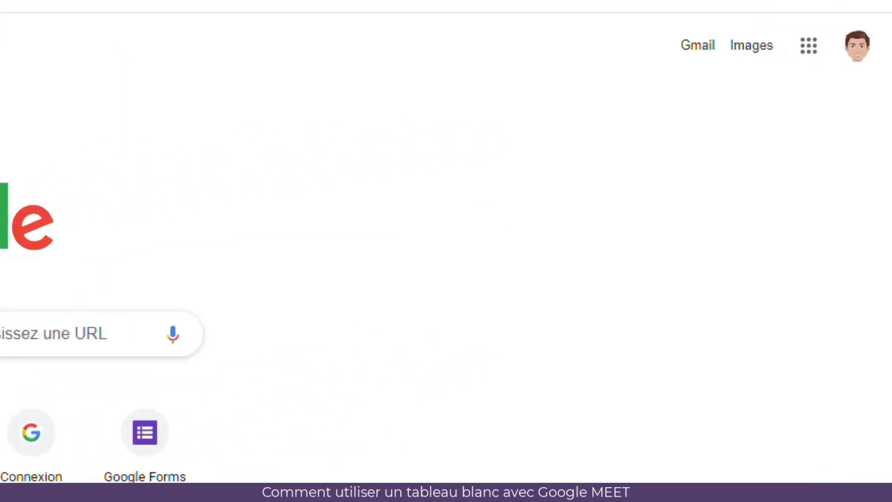
{"action": "left_click", "coordinate": [808, 45]}
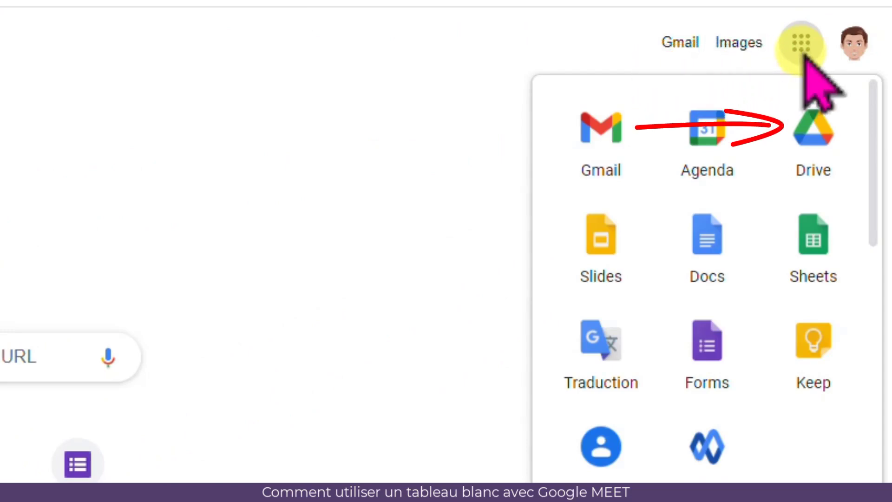
{"action": "left_click", "coordinate": [815, 140]}
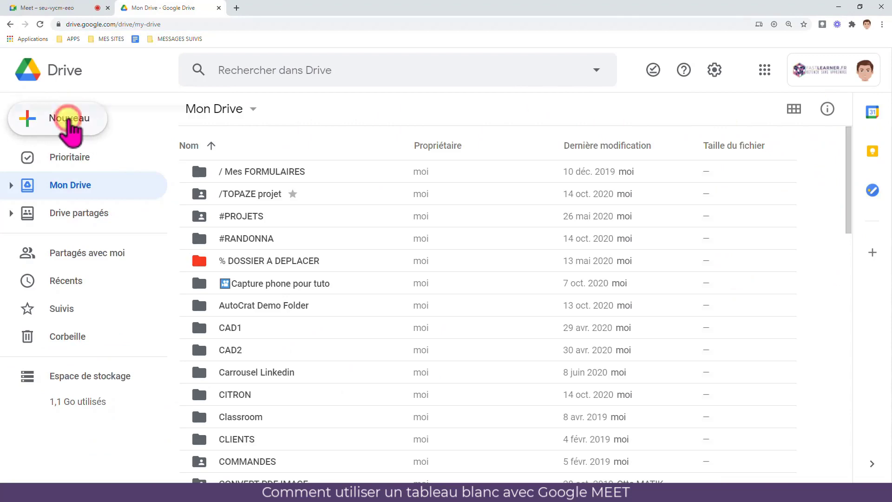
Create a new Google Jamboard file in My Drive
{"action": "left_click", "coordinate": [67, 123]}
{"action": "left_click", "coordinate": [54, 304]}
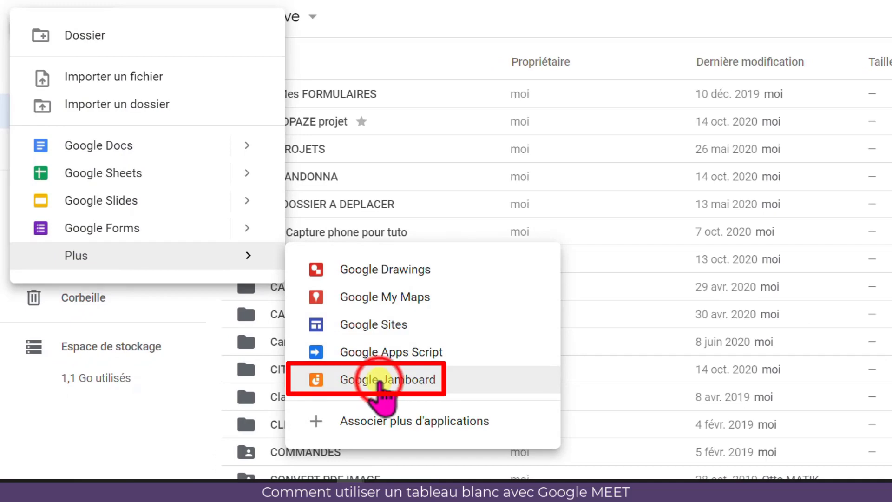
{"action": "left_click", "coordinate": [371, 385]}
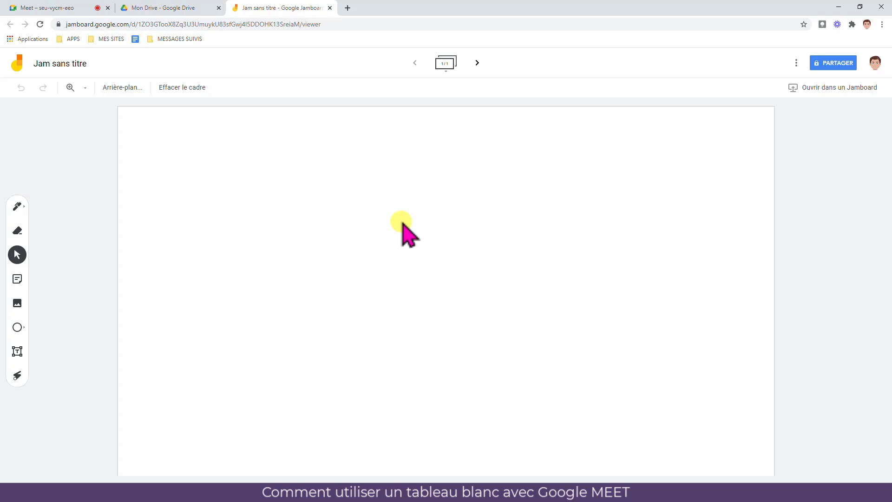
Rename the new Jam as "Réunion projet rubis"
{"action": "left_click", "coordinate": [75, 64]}
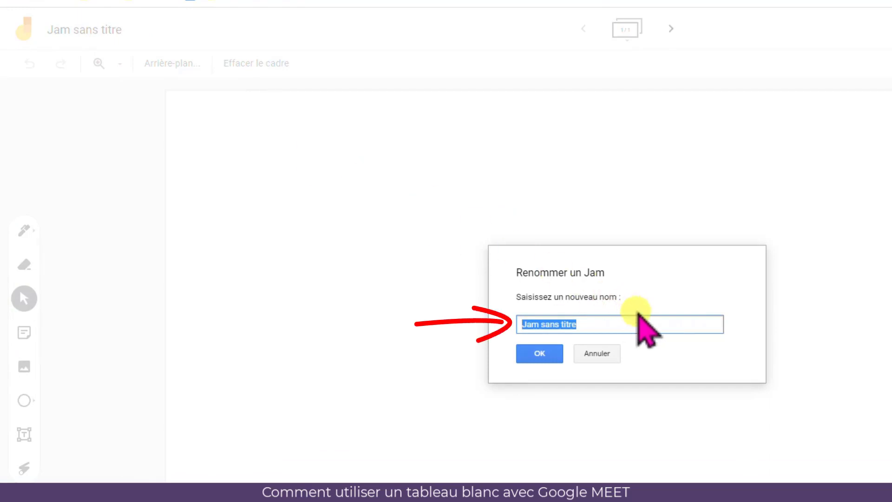
{"action": "type", "text": "Réunion projet rubis"}
{"action": "left_click", "coordinate": [539, 353]}
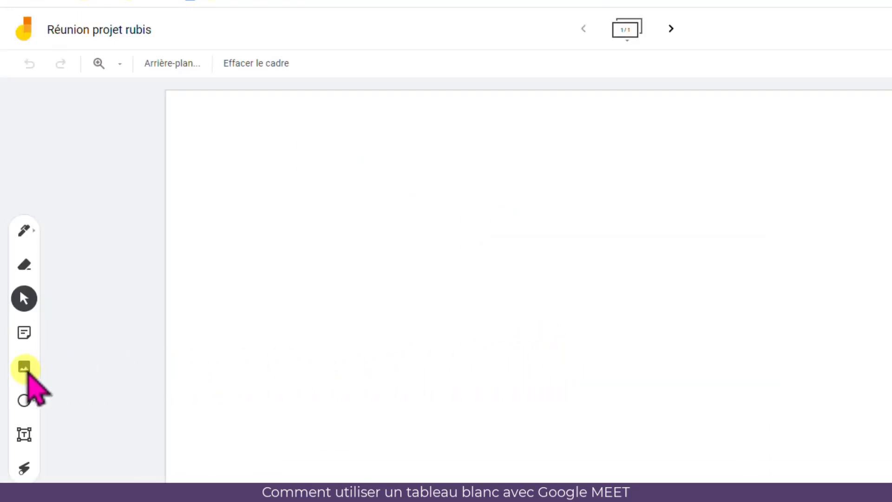
Insert the Drive cloud image with the "PART 1" ribbon into the Jam from a Google image search for "google drive"
{"action": "left_click", "coordinate": [24, 368]}
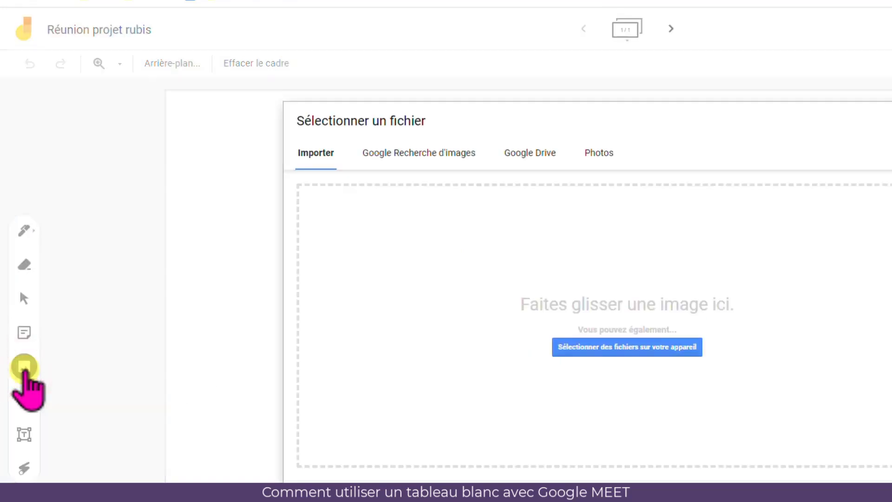
{"action": "left_click", "coordinate": [445, 156]}
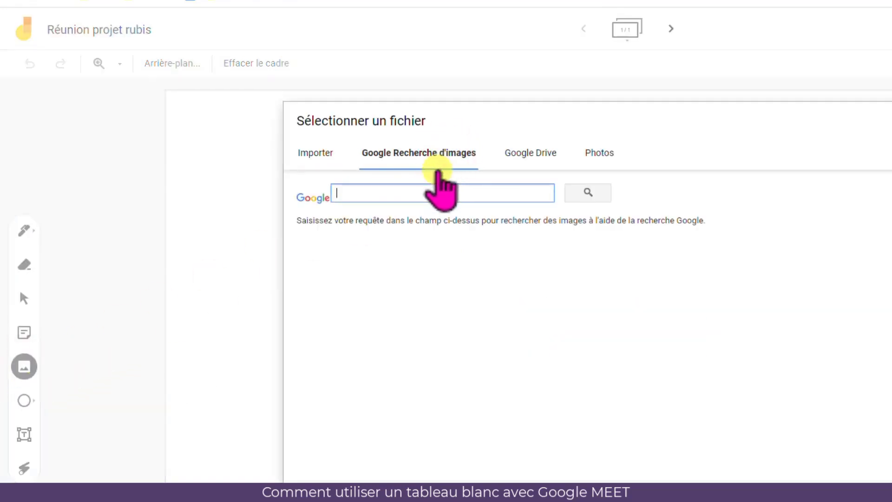
{"action": "left_click", "coordinate": [422, 196]}
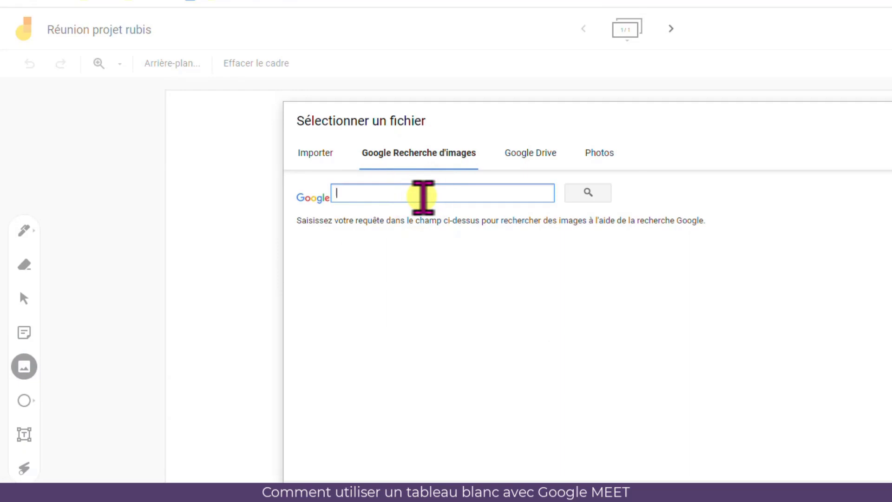
{"action": "type", "text": "google drive"}
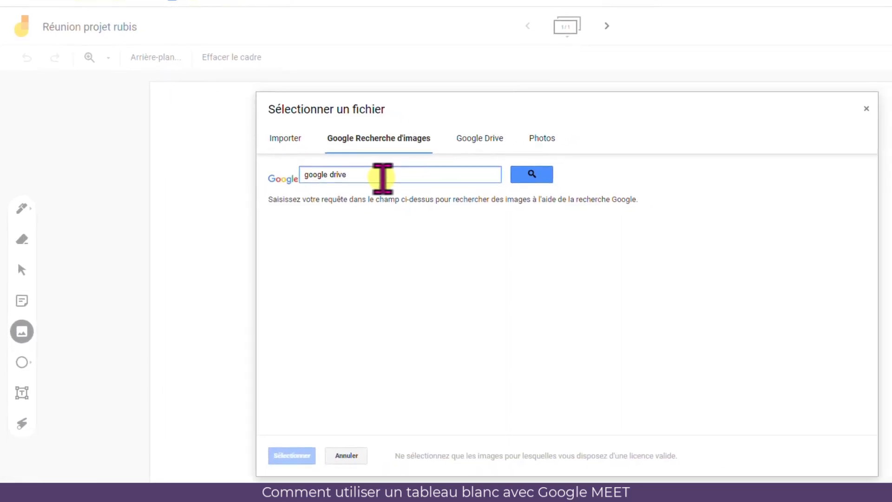
{"action": "left_click", "coordinate": [532, 175]}
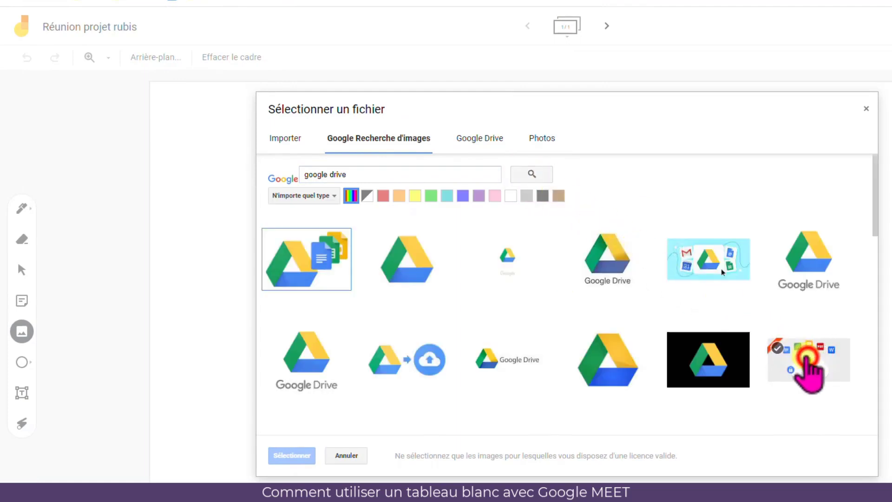
{"action": "left_click", "coordinate": [798, 362]}
{"action": "left_click", "coordinate": [292, 455]}
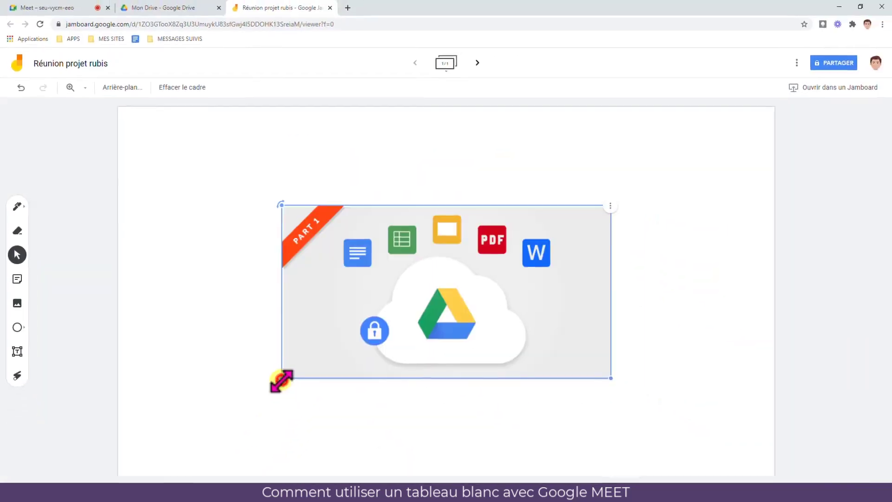
Enlarge the inserted image to most of the frame's width and centre it on the frame
{"action": "left_click_drag", "start_coordinate": [282, 378], "coordinate": [133, 455]}
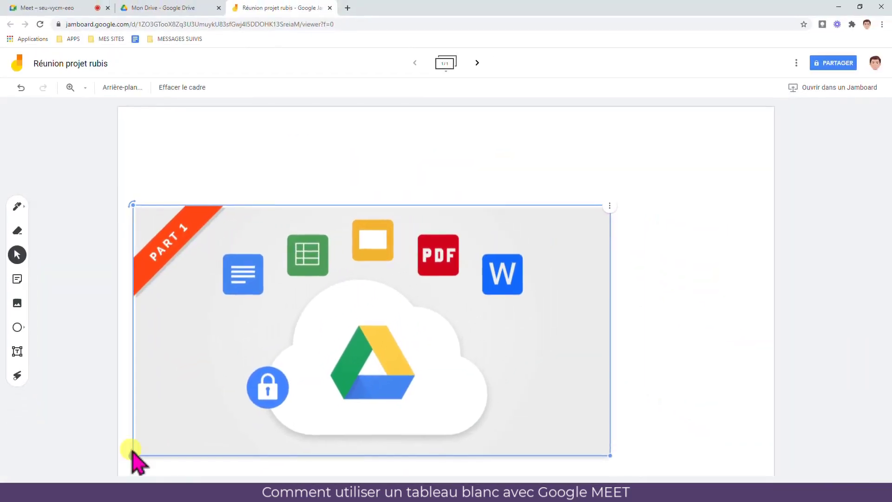
{"action": "left_click_drag", "start_coordinate": [588, 210], "coordinate": [656, 164]}
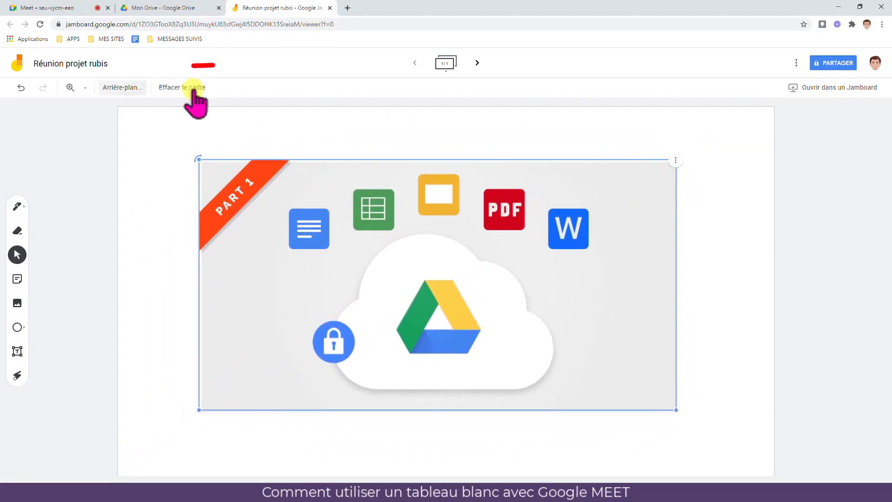
{"action": "left_click", "coordinate": [61, 69]}
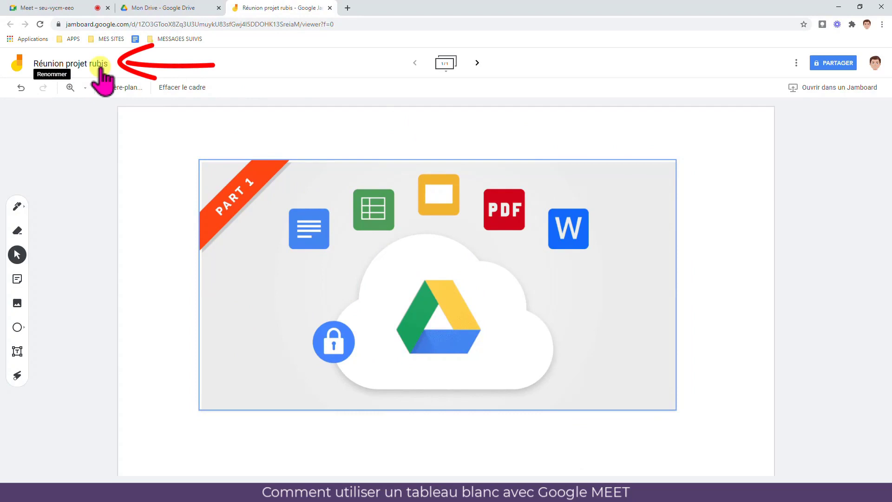
Return to the Google Meet meeting and select "Réunion projet rubis" from Drive as its whiteboard
{"action": "left_click", "coordinate": [65, 8]}
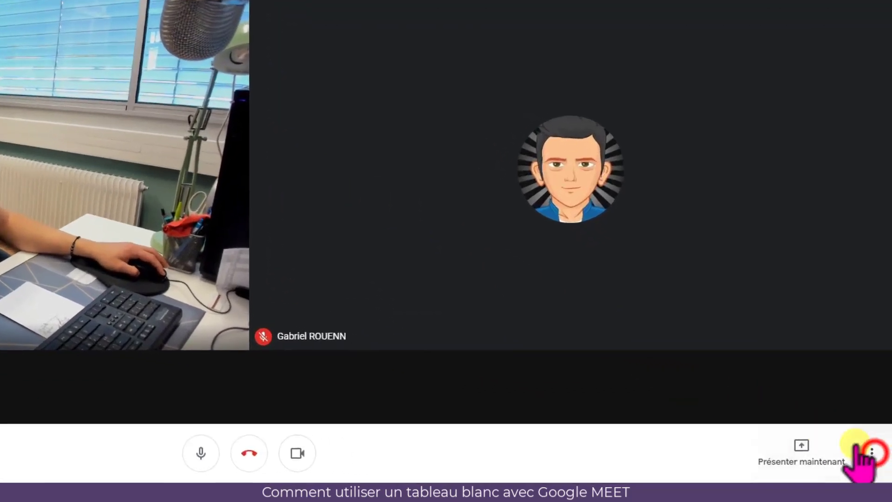
{"action": "left_click", "coordinate": [871, 451]}
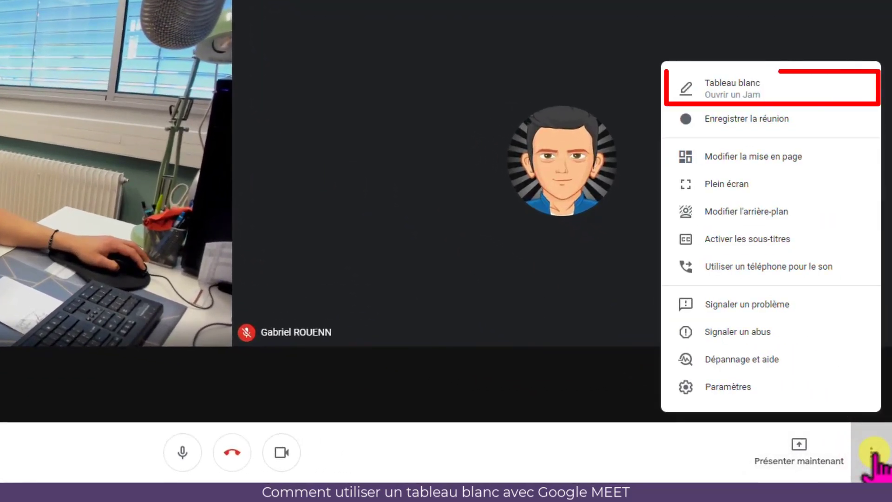
{"action": "left_click", "coordinate": [762, 89]}
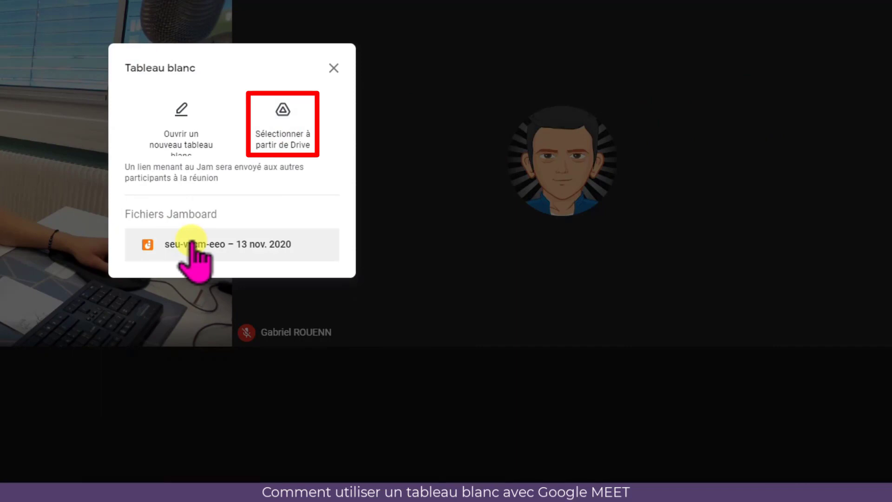
{"action": "left_click", "coordinate": [295, 130]}
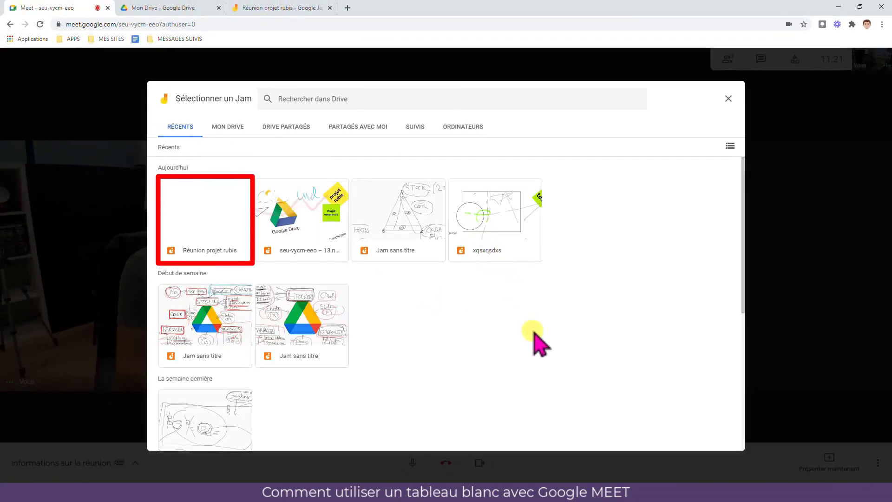
{"action": "left_click", "coordinate": [204, 227]}
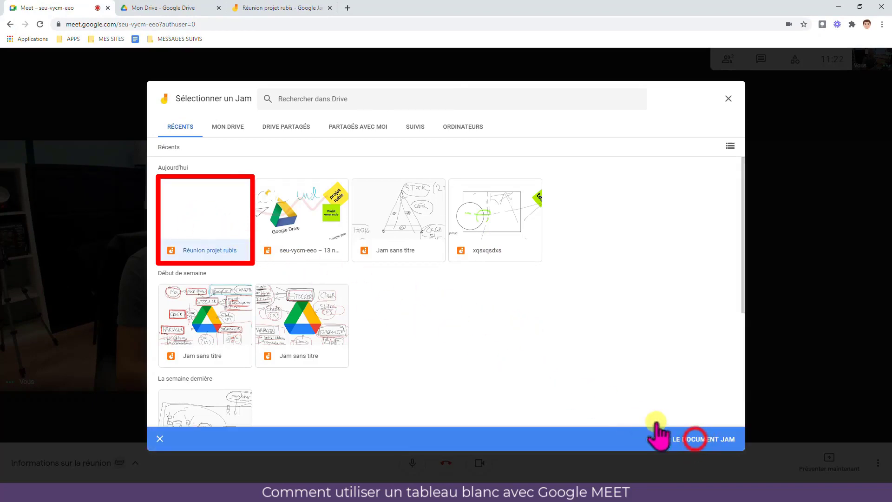
{"action": "left_click", "coordinate": [696, 439]}
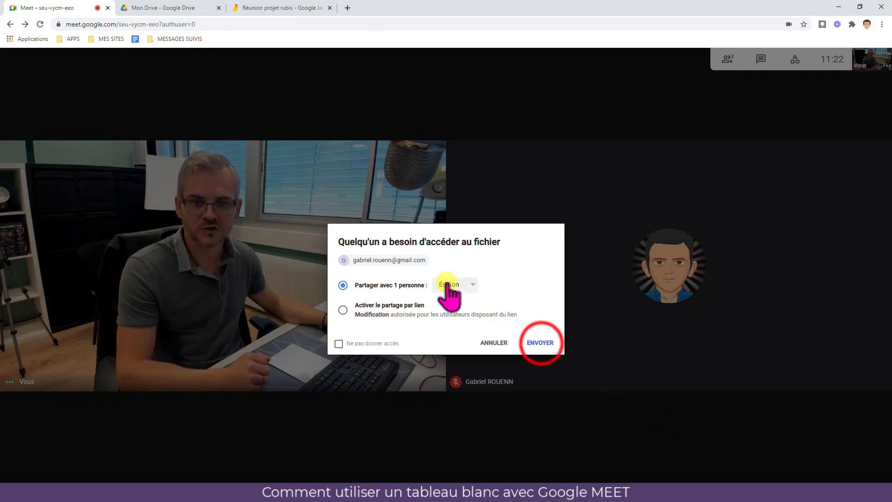
Share the Jam with the meeting participant with Édition access, and place the opened Jam window over the middle of the meeting
{"action": "left_click", "coordinate": [539, 343]}
{"action": "left_click", "coordinate": [546, 280]}
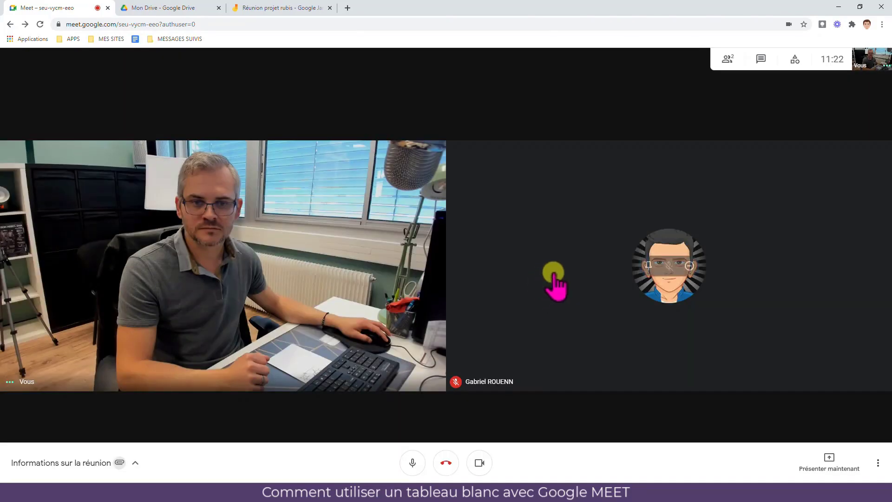
{"action": "left_click", "coordinate": [722, 11]}
{"action": "left_click_drag", "start_coordinate": [722, 13], "coordinate": [459, 101]}
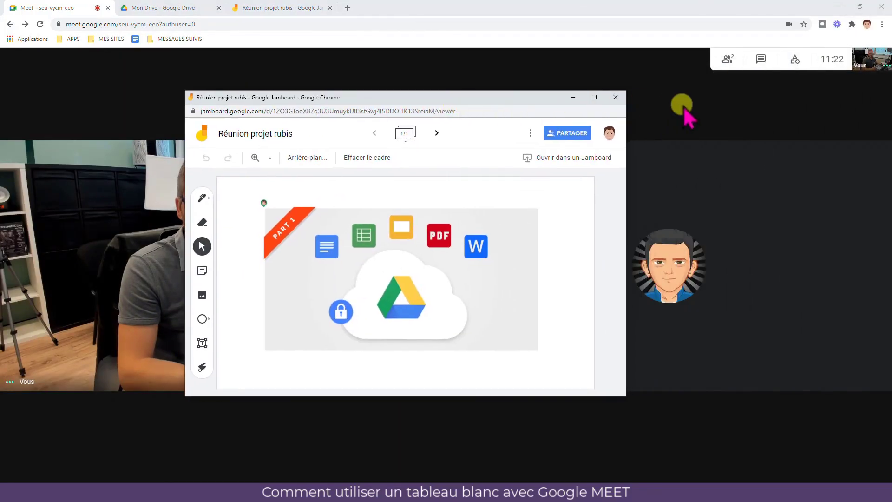